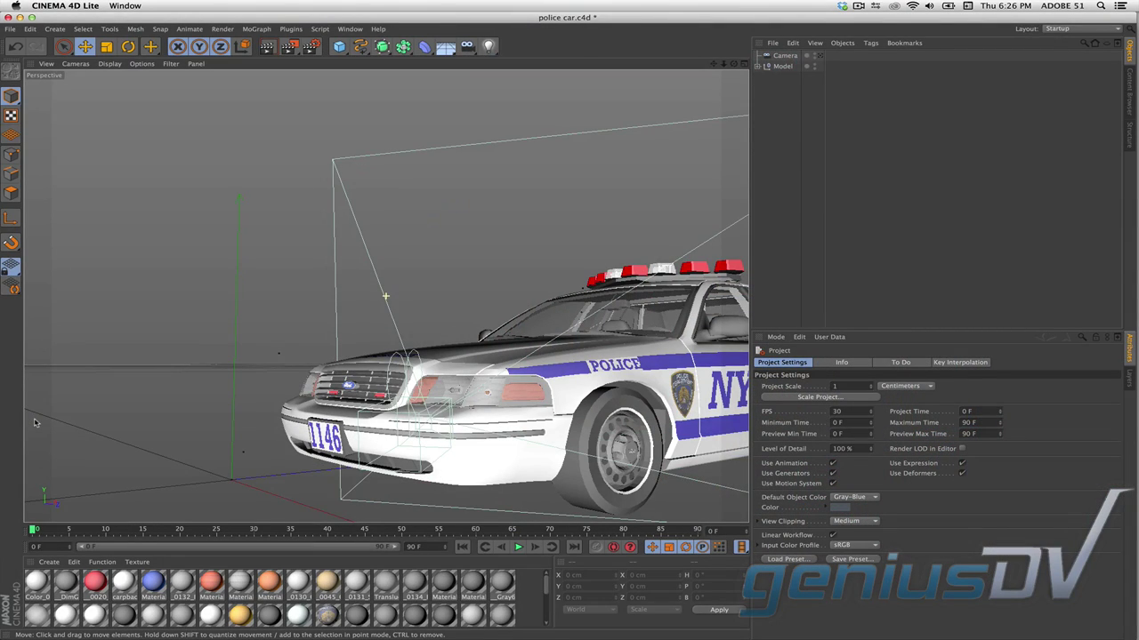
After previewing the police car, search the web for '3d warehouse' and open Trimble's 3D Warehouse
{"action": "left_click_drag", "start_coordinate": [35, 422], "coordinate": [252, 450]}
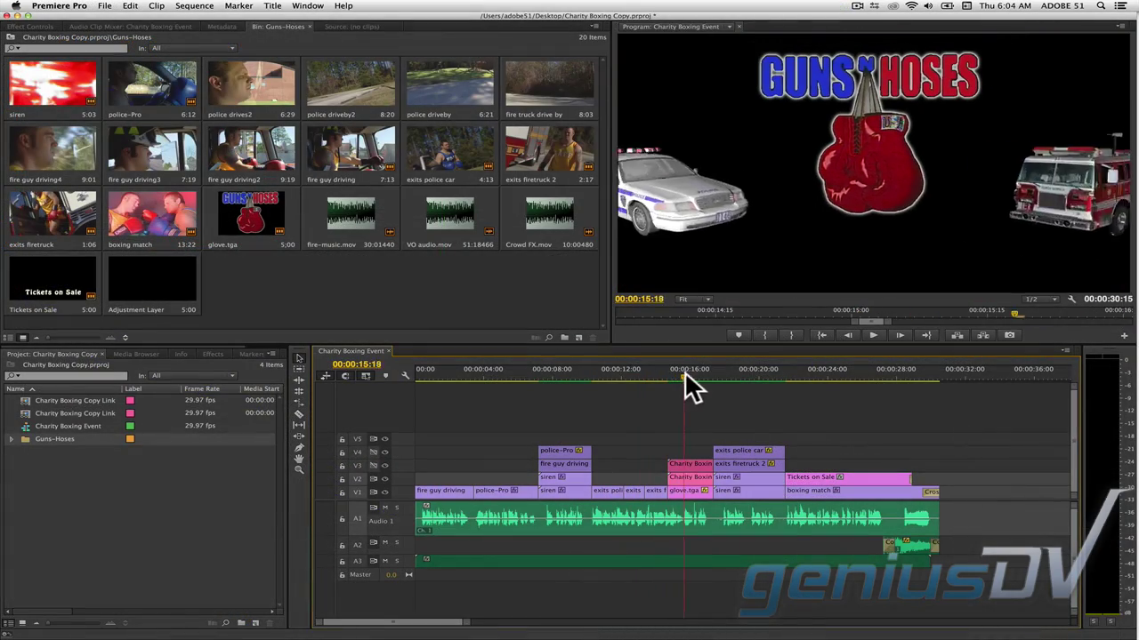
{"action": "mouse_move", "coordinate": [685, 377]}
{"action": "left_mouse_down"}
{"action": "mouse_move", "coordinate": [698, 375]}
{"action": "mouse_move", "coordinate": [674, 373]}
{"action": "mouse_move", "coordinate": [690, 375]}
{"action": "left_mouse_up"}
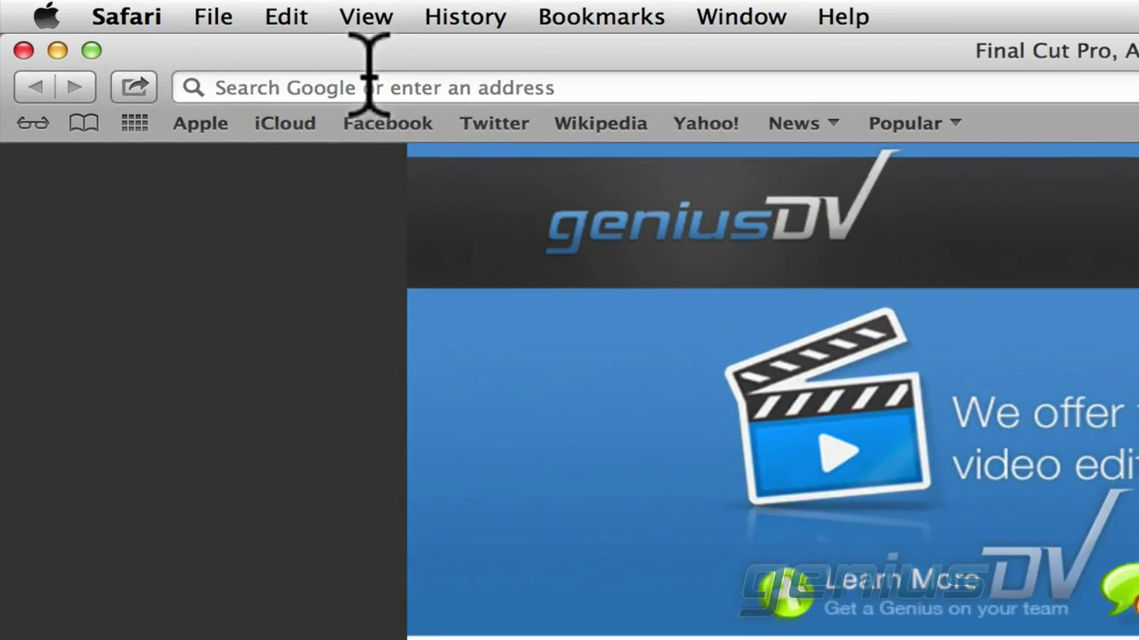
{"action": "left_click", "coordinate": [368, 86]}
{"action": "type", "text": "3d"}
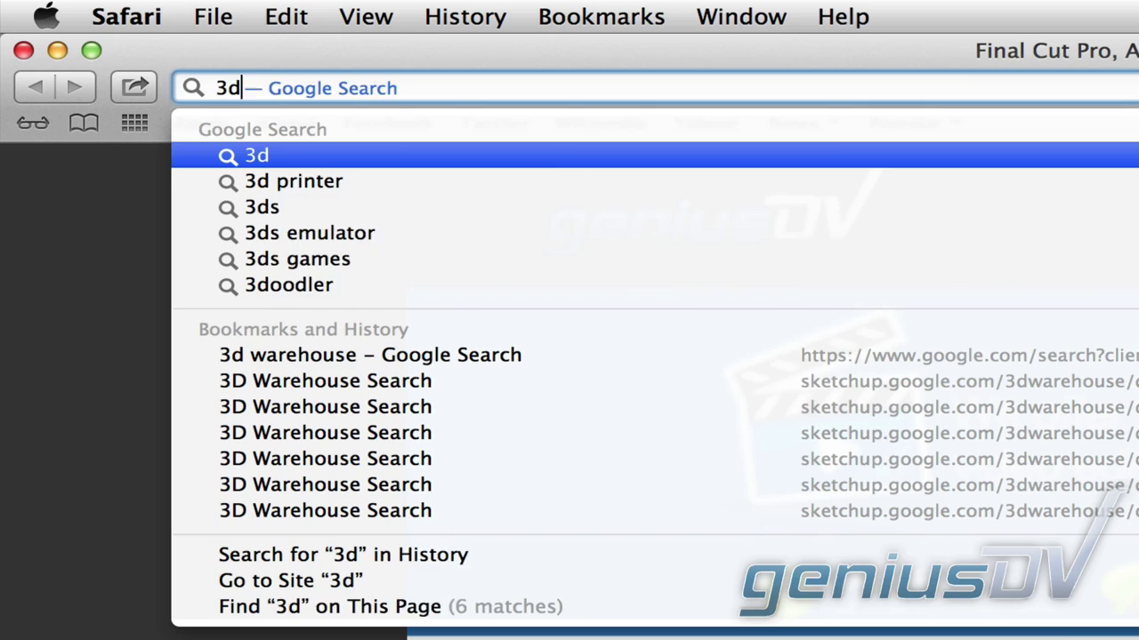
{"action": "type", "text": " warehouse"}
{"action": "key", "text": "Return"}
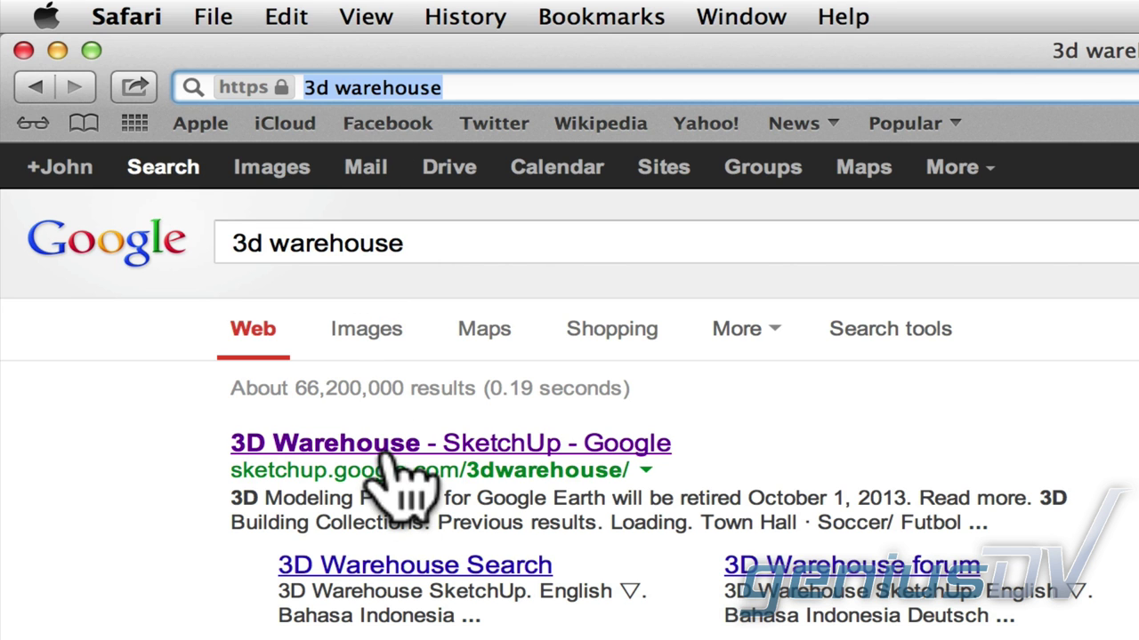
{"action": "left_click", "coordinate": [387, 456]}
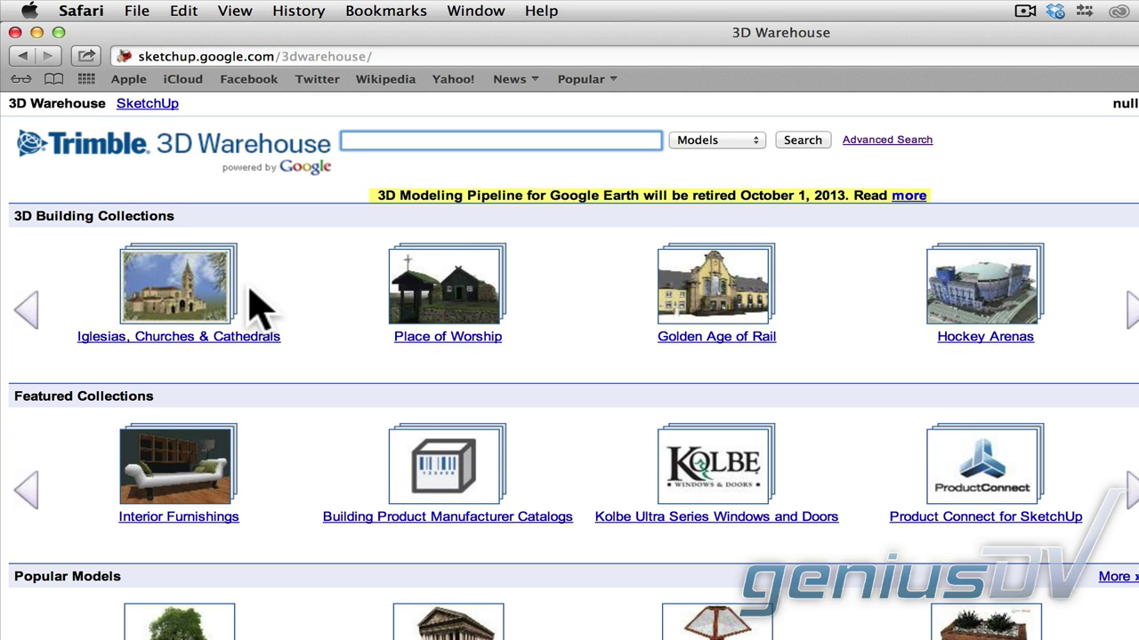
Run an advanced search for models titled 'police car' in Collada (.zip) format
{"action": "left_click", "coordinate": [865, 144]}
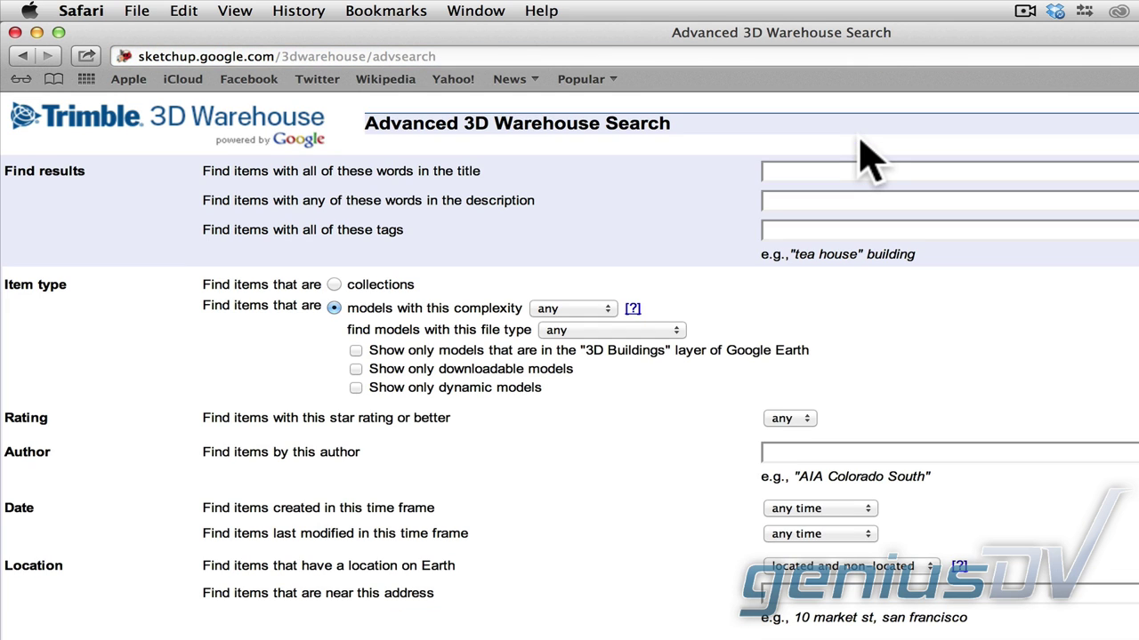
{"action": "left_click", "coordinate": [672, 330]}
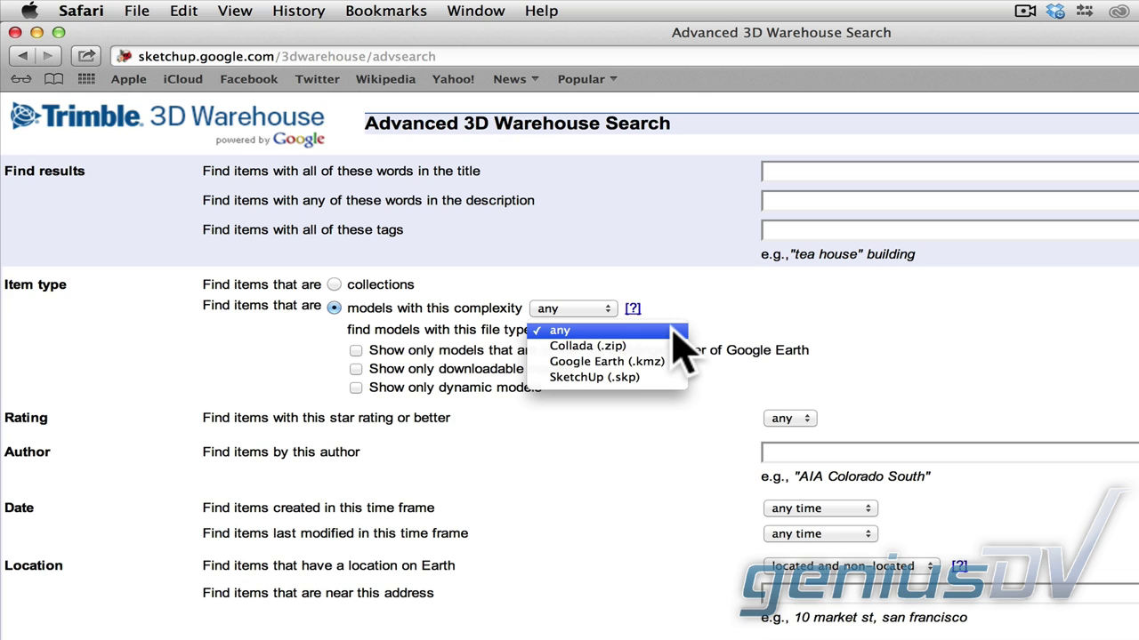
{"action": "left_click", "coordinate": [673, 345]}
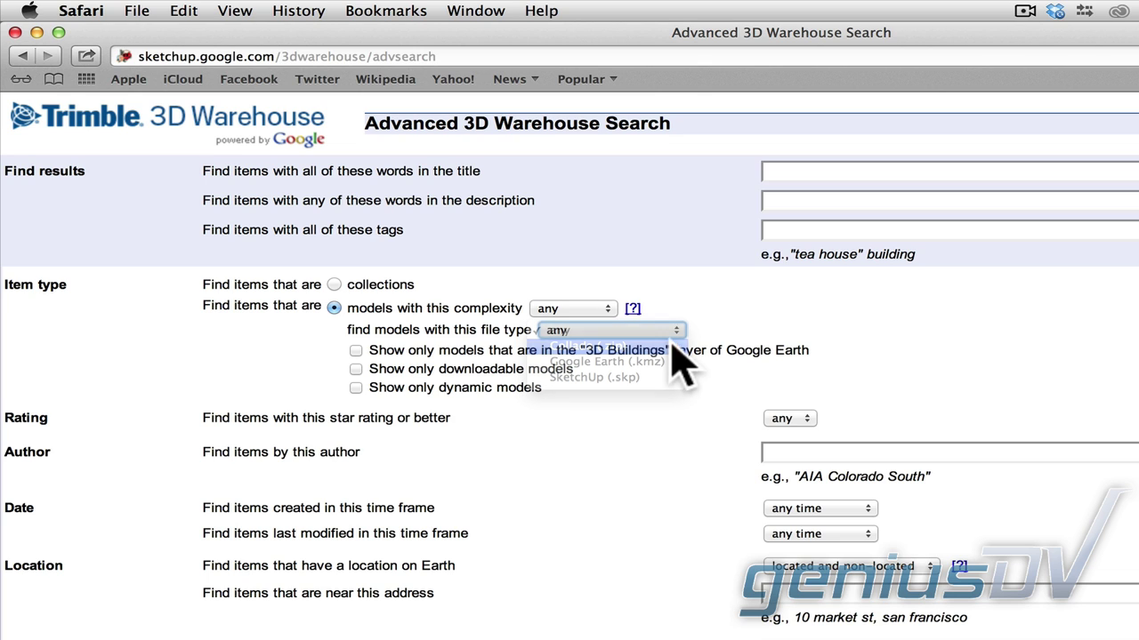
{"action": "left_click", "coordinate": [859, 171]}
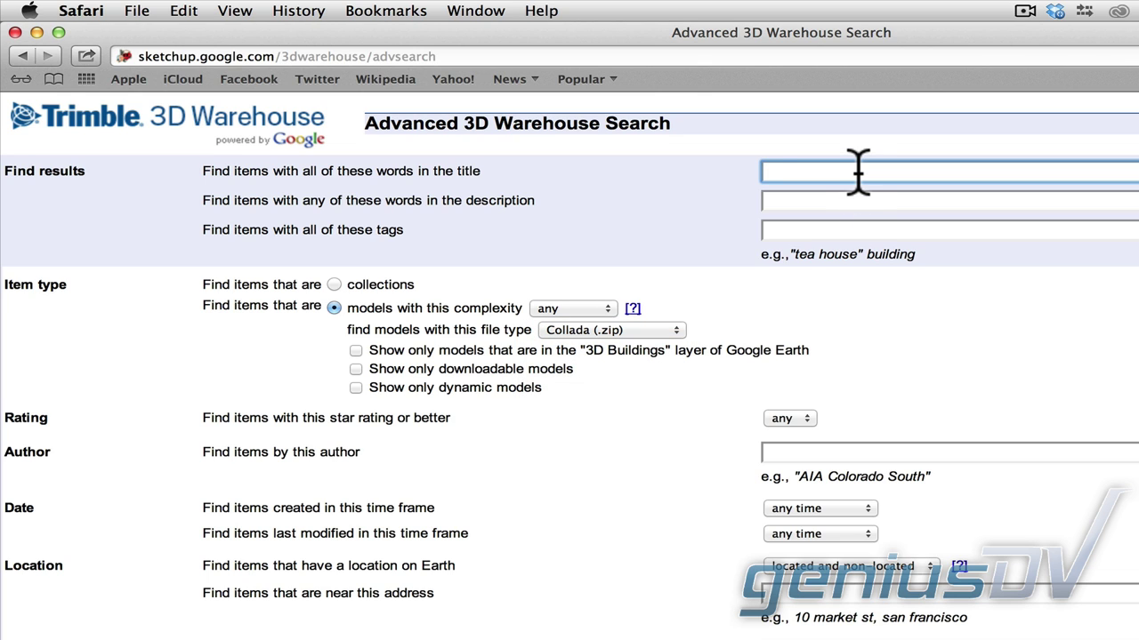
{"action": "type", "text": "police"}
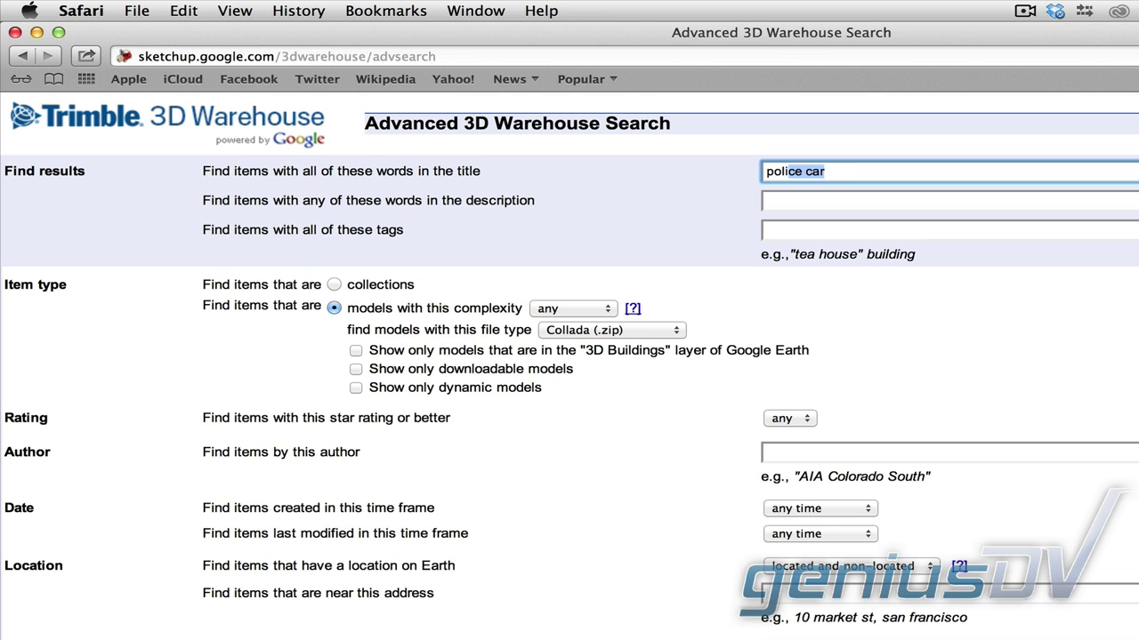
{"action": "type", "text": " car"}
{"action": "key", "text": "Return"}
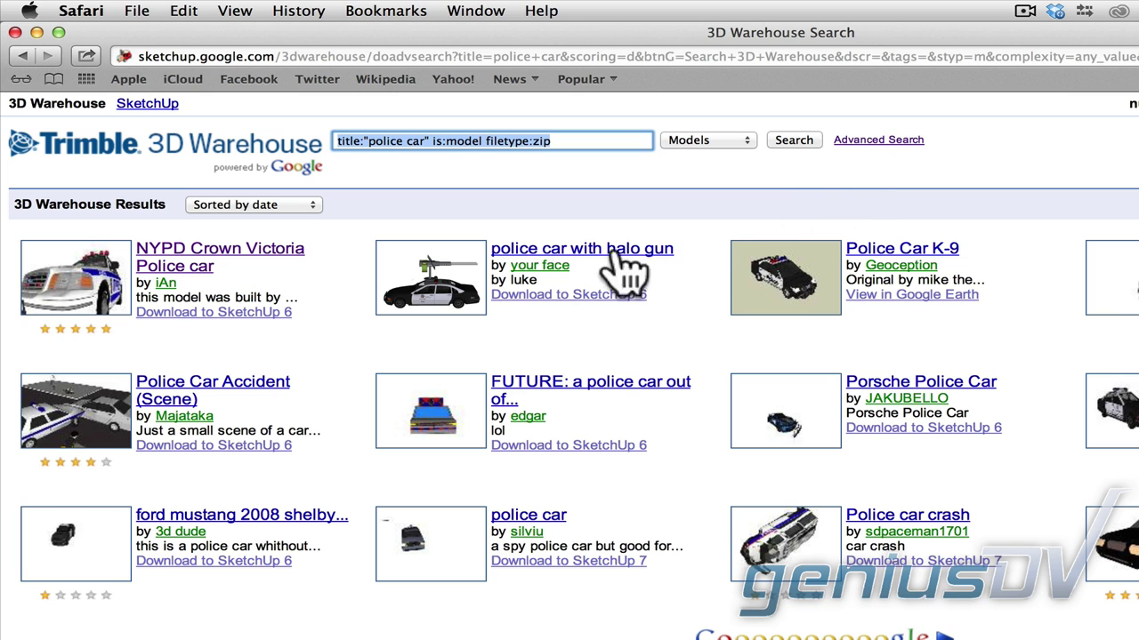
Inspect the NYPD Crown Victoria Police car in 3D and download its 2 MB Collada zip
{"action": "left_click", "coordinate": [76, 307]}
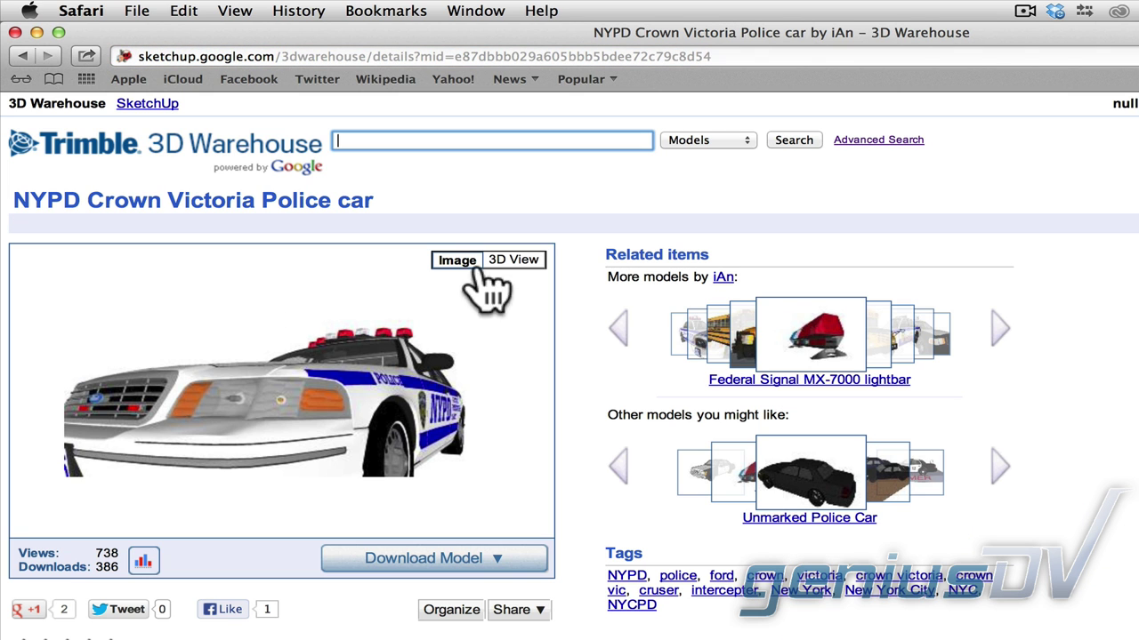
{"action": "left_click", "coordinate": [514, 260]}
{"action": "mouse_move", "coordinate": [381, 360]}
{"action": "left_mouse_down"}
{"action": "mouse_move", "coordinate": [356, 386]}
{"action": "mouse_move", "coordinate": [234, 395]}
{"action": "mouse_move", "coordinate": [412, 399]}
{"action": "mouse_move", "coordinate": [535, 386]}
{"action": "mouse_move", "coordinate": [590, 399]}
{"action": "left_mouse_up"}
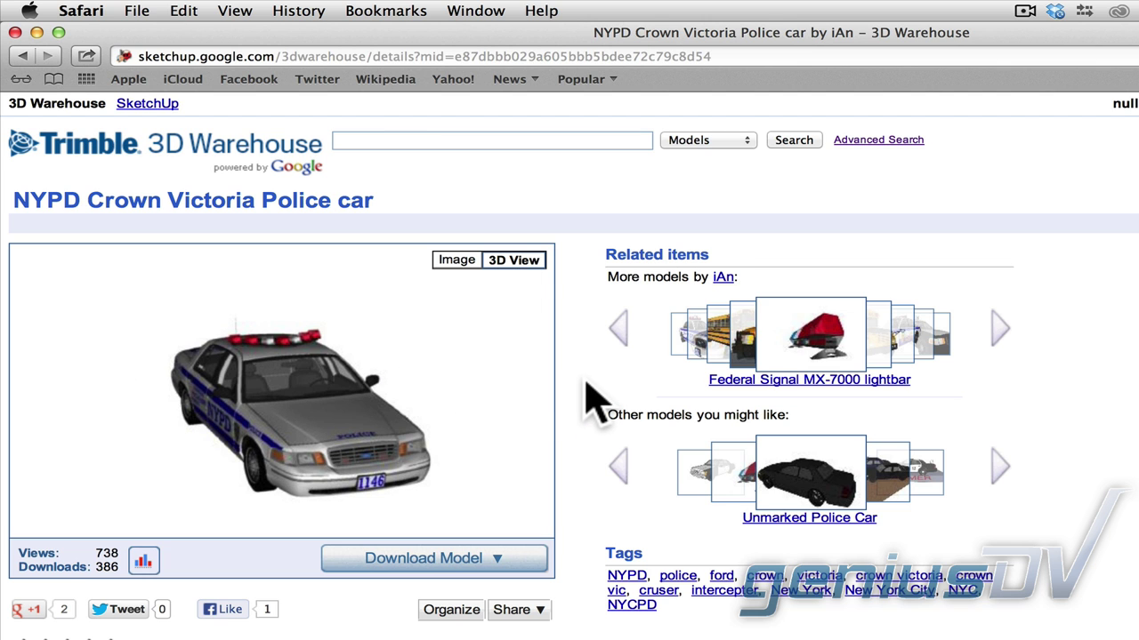
{"action": "left_click", "coordinate": [492, 560]}
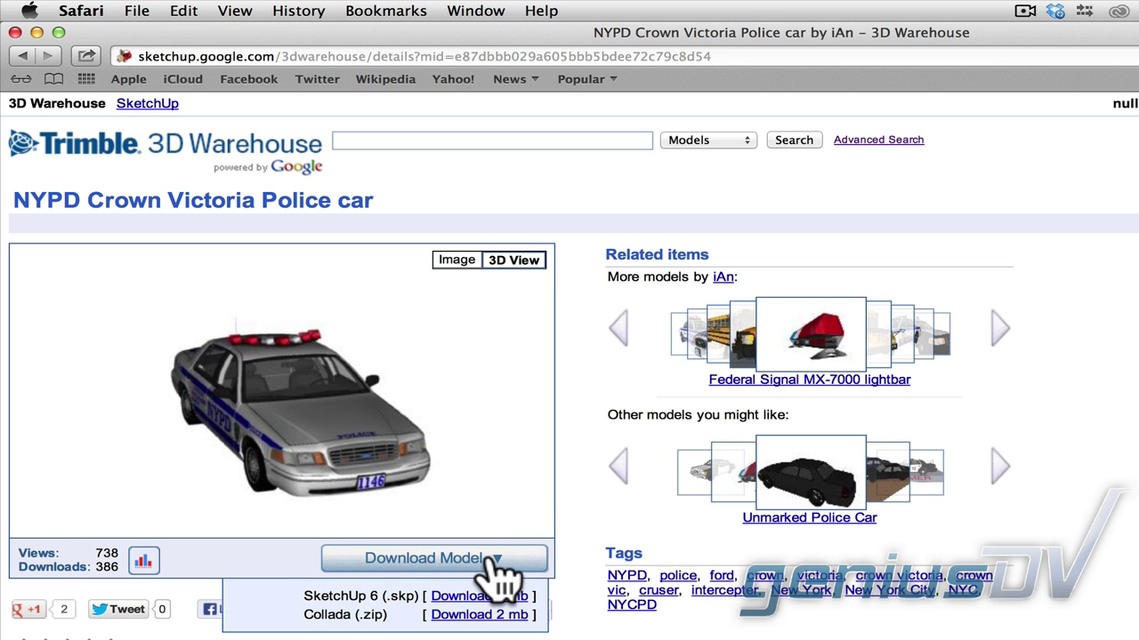
{"action": "left_click", "coordinate": [455, 615]}
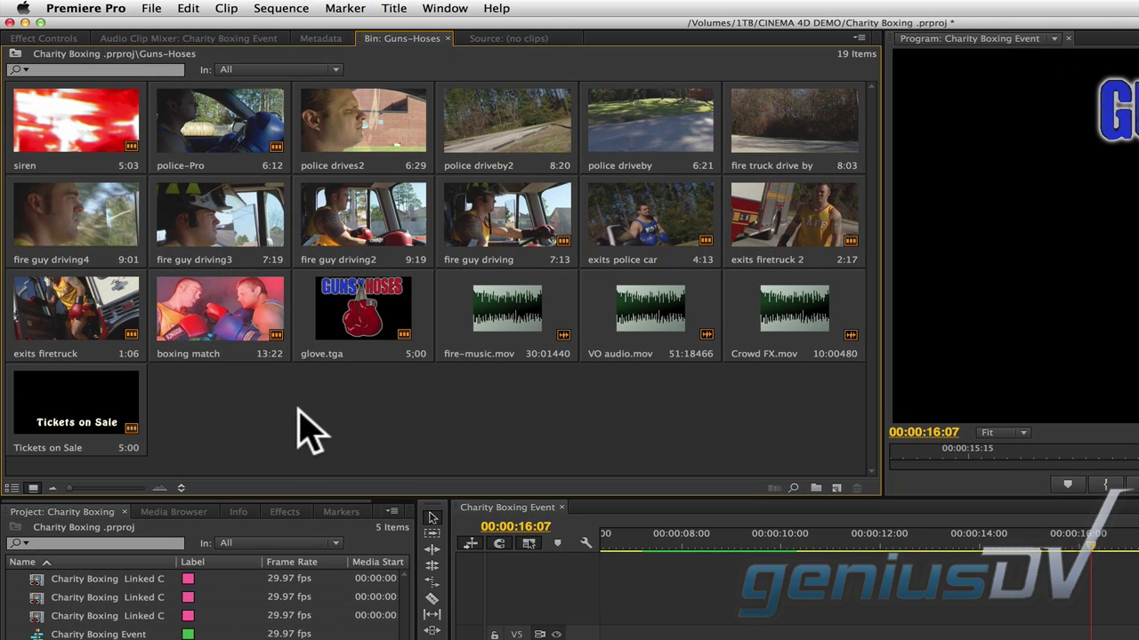
Add a new 1920×1080 Adjustment Layer item to the Guns-Hoses bin with default settings
{"action": "right_click", "coordinate": [195, 278]}
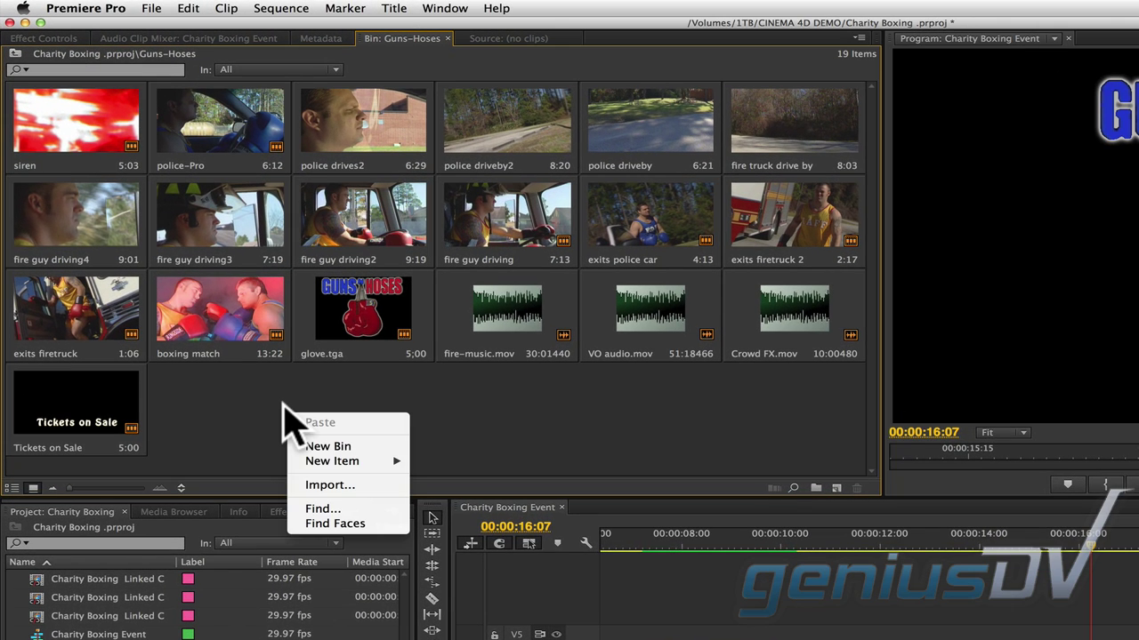
{"action": "mouse_move", "coordinate": [333, 461]}
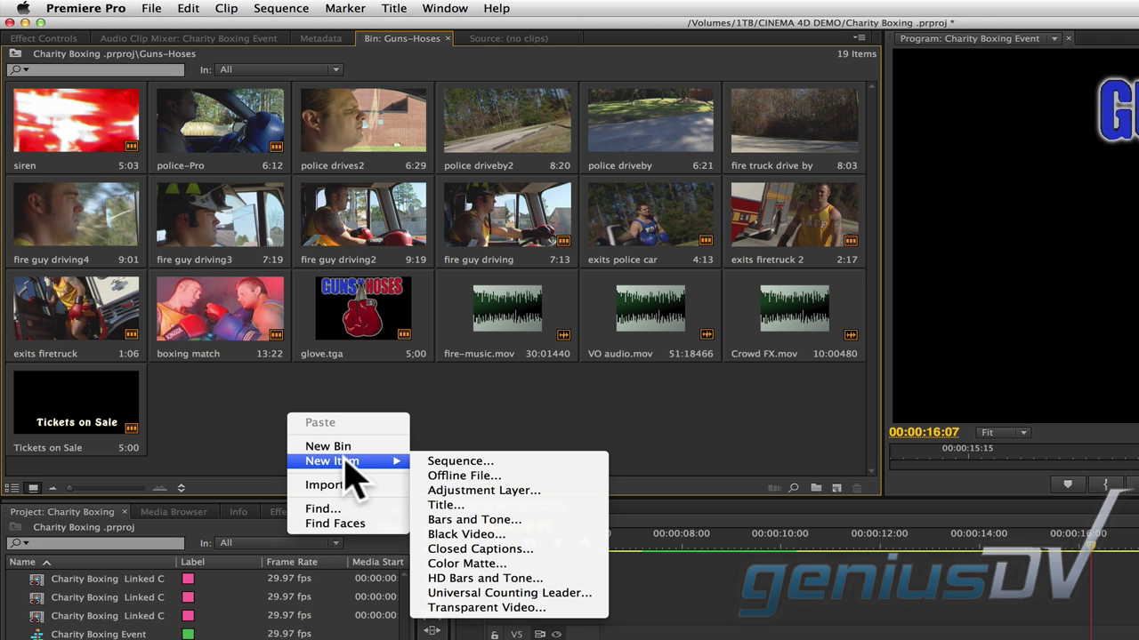
{"action": "left_click", "coordinate": [431, 490]}
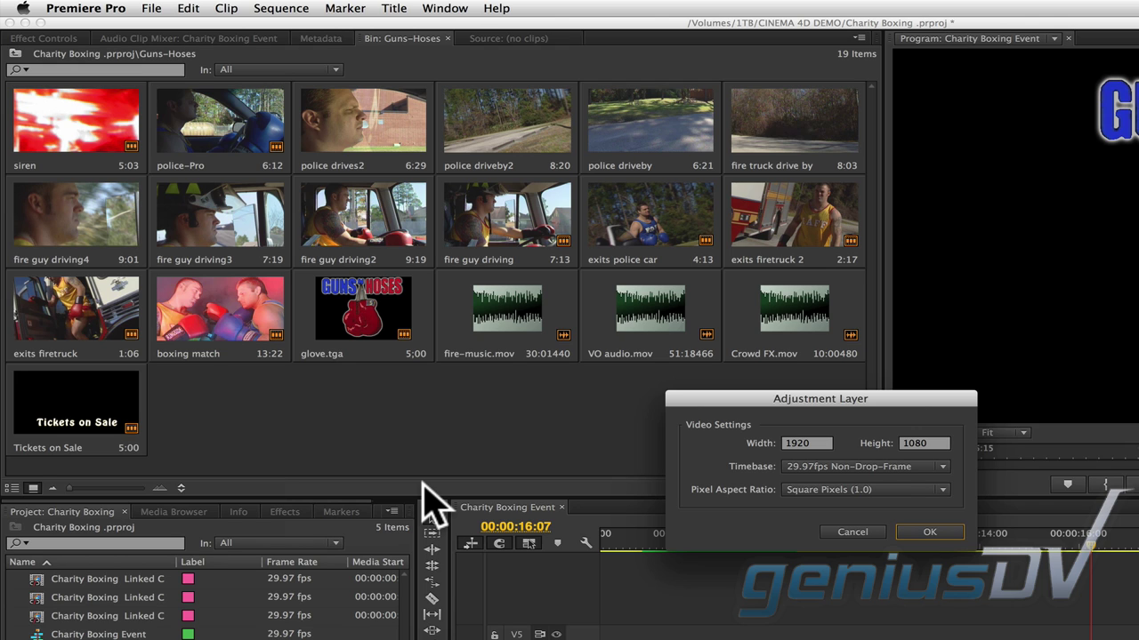
{"action": "key", "text": "Return"}
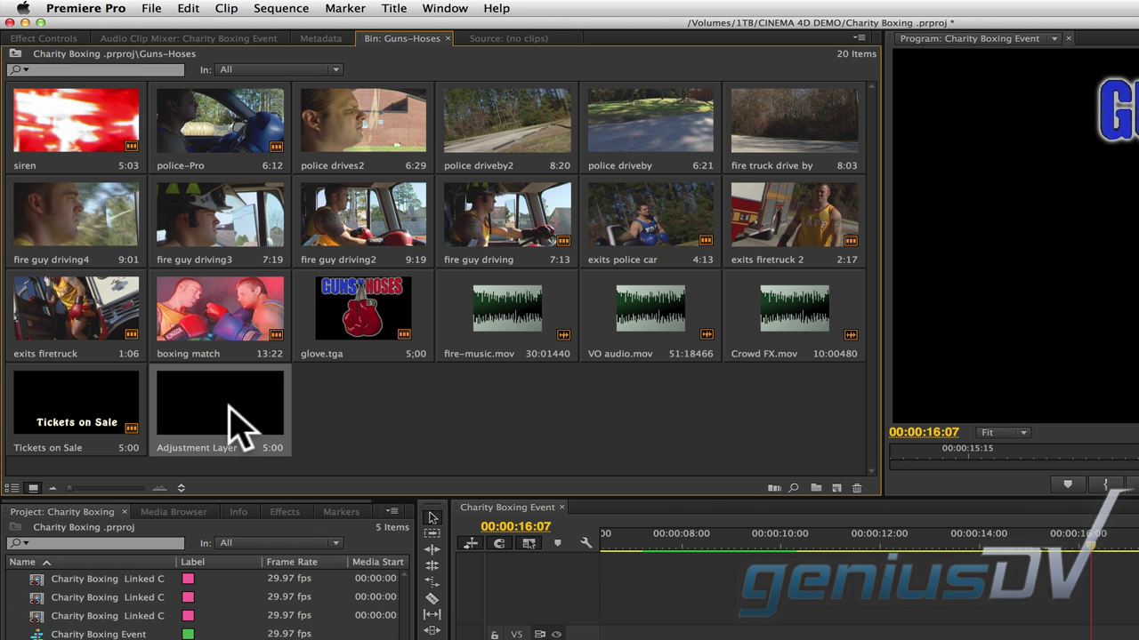
Place the Adjustment Layer above glove.tga and replace it with an After Effects composition
{"action": "mouse_move", "coordinate": [240, 427]}
{"action": "left_mouse_down"}
{"action": "mouse_move", "coordinate": [414, 292]}
{"action": "mouse_move", "coordinate": [607, 301]}
{"action": "left_mouse_up"}
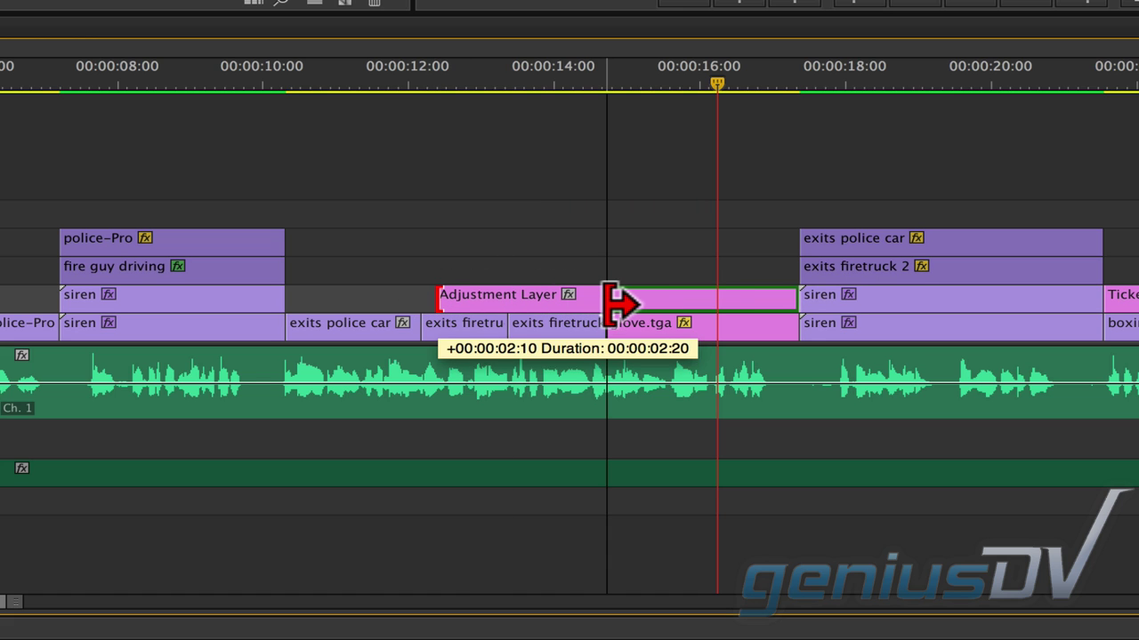
{"action": "right_click", "coordinate": [711, 305]}
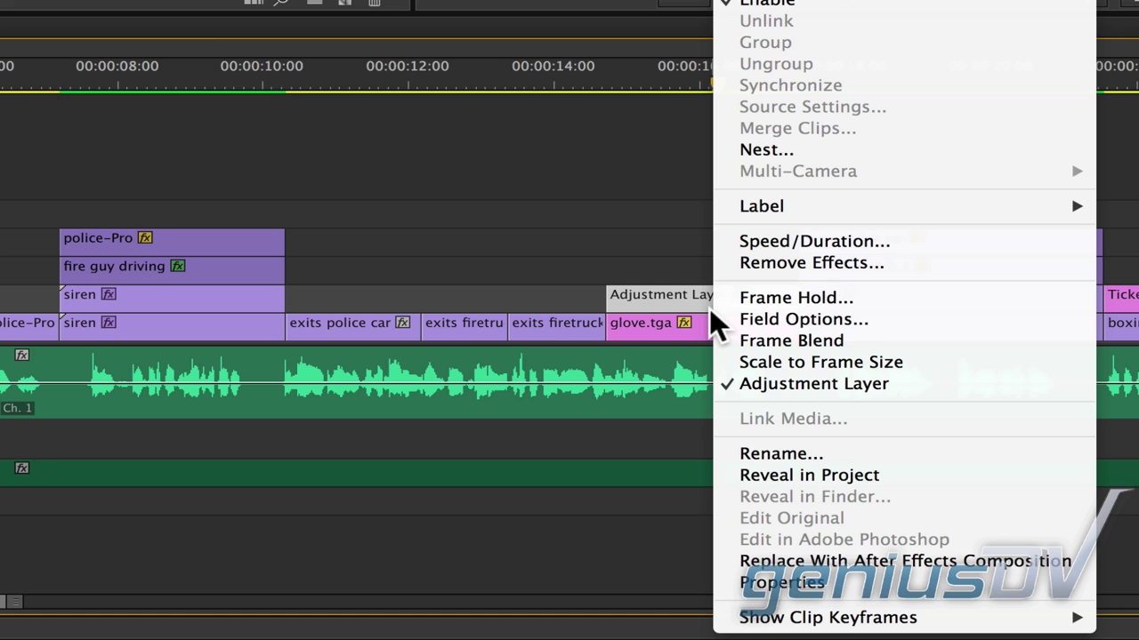
{"action": "left_click", "coordinate": [781, 562]}
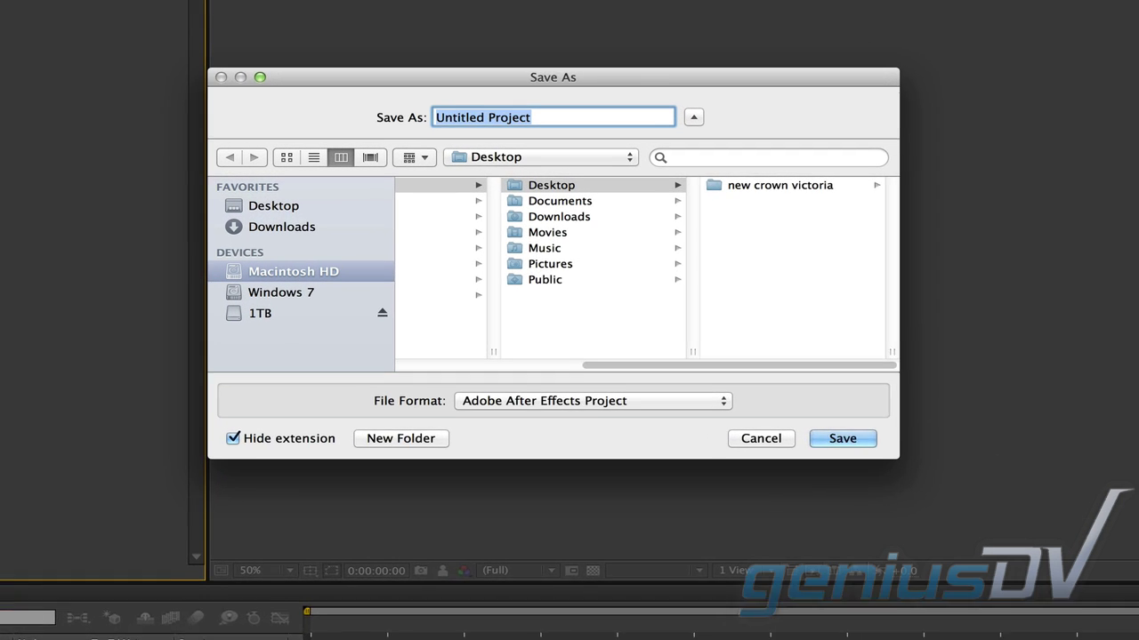
Save the new linked After Effects project on the Desktop as 'vehicles'
{"action": "type", "text": "veh"}
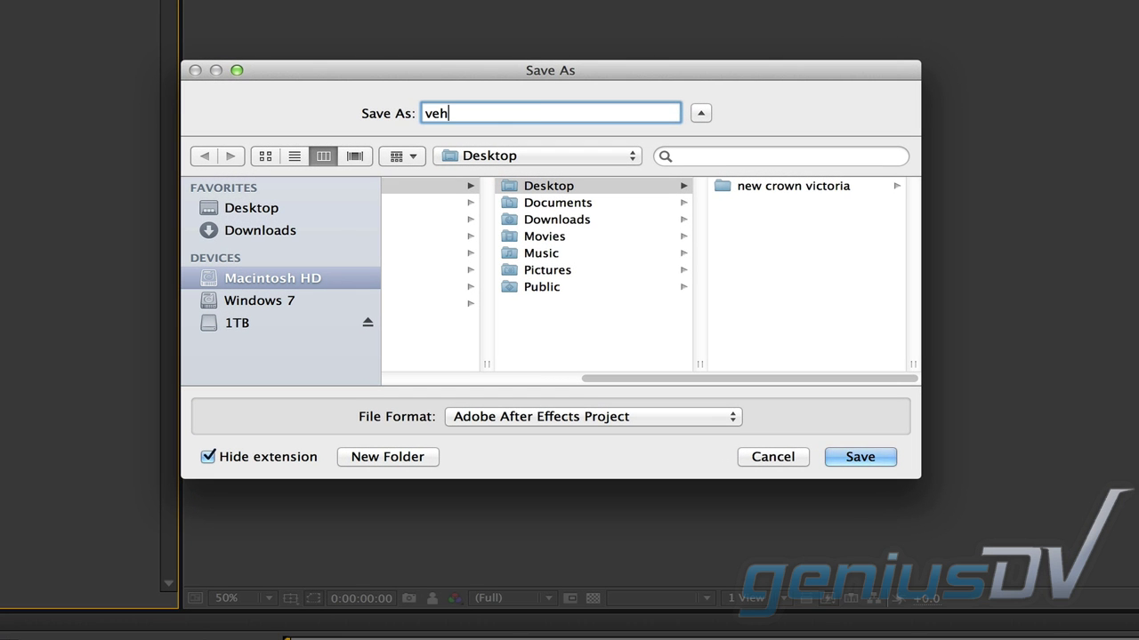
{"action": "type", "text": "icles"}
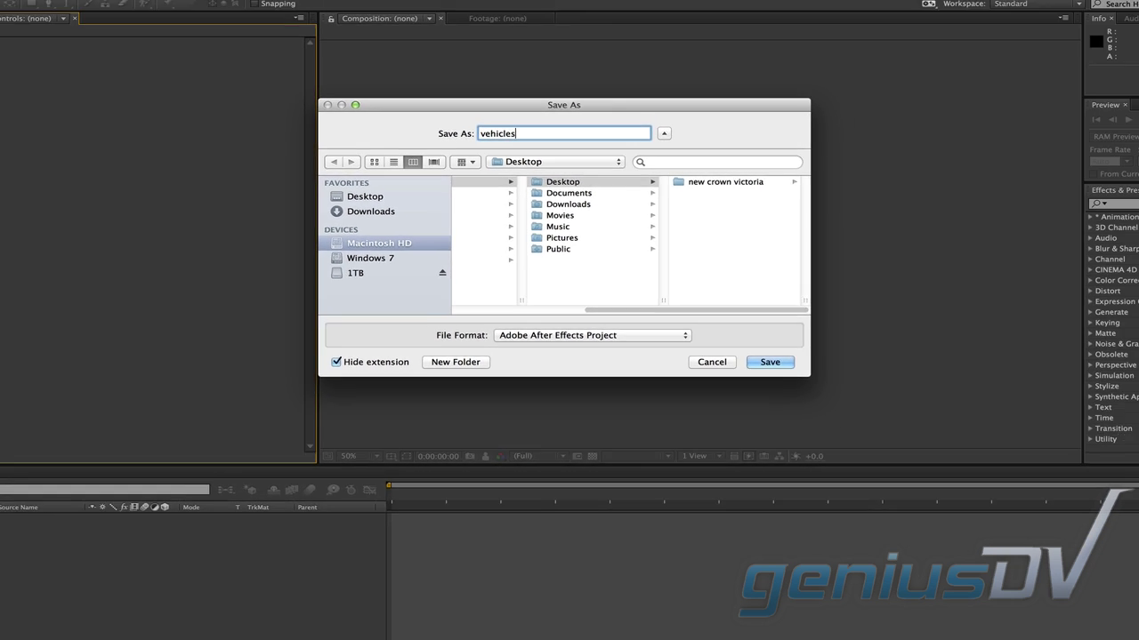
{"action": "key", "text": "Return"}
{"action": "right_click", "coordinate": [245, 499]}
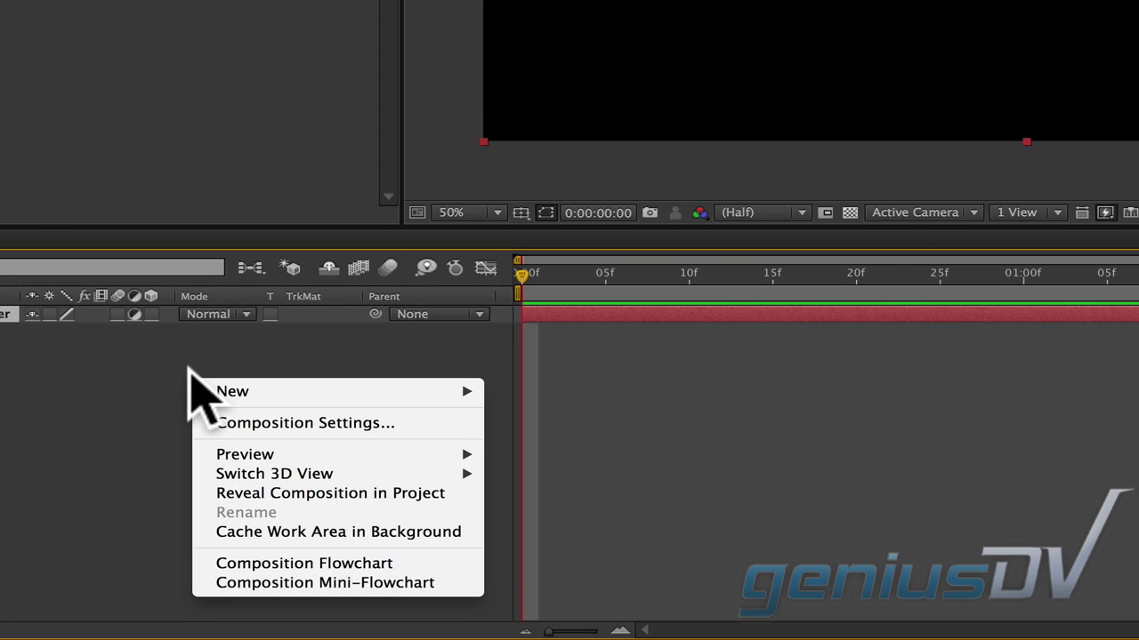
{"action": "mouse_move", "coordinate": [338, 392]}
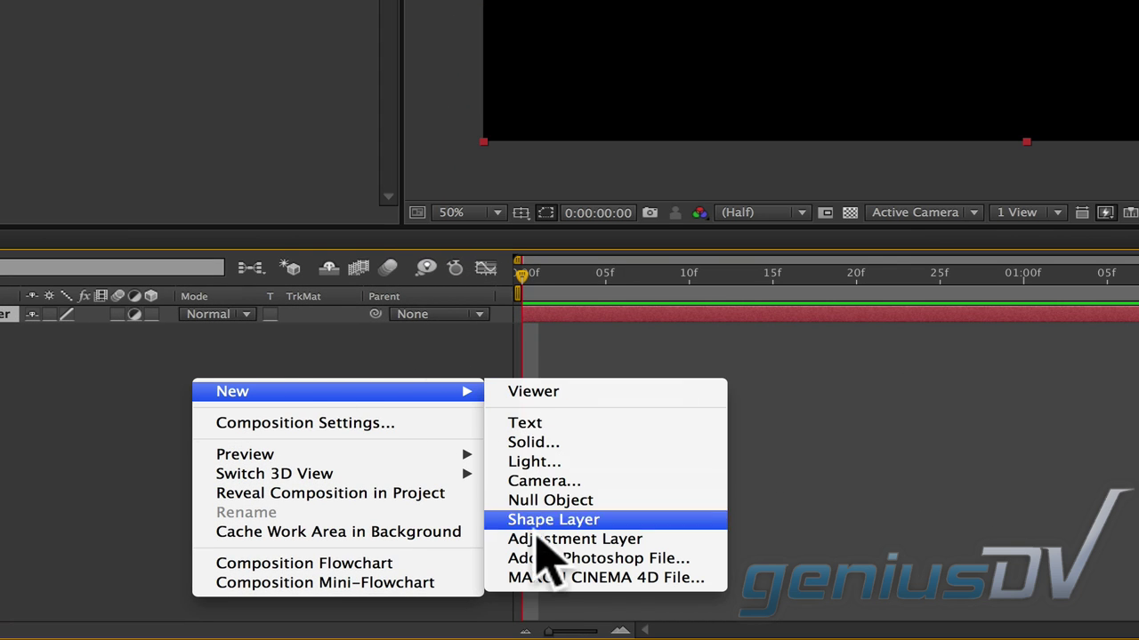
Create a new MAXON CINEMA 4D file named 'police car', launching it in Cinema 4D Lite
{"action": "left_click", "coordinate": [527, 582]}
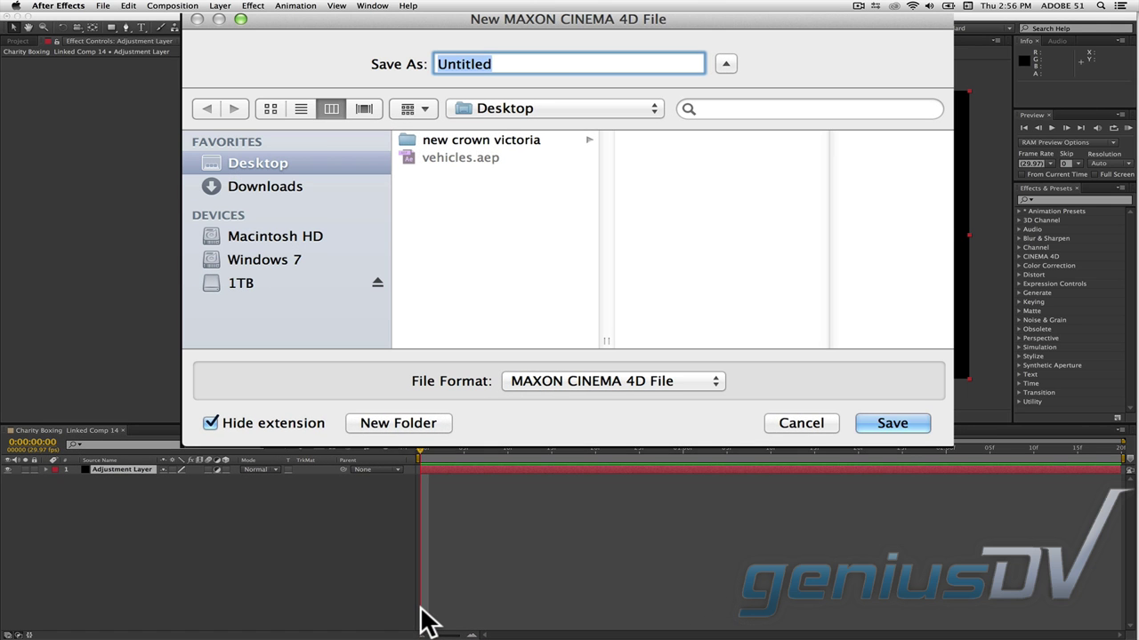
{"action": "type", "text": "p"}
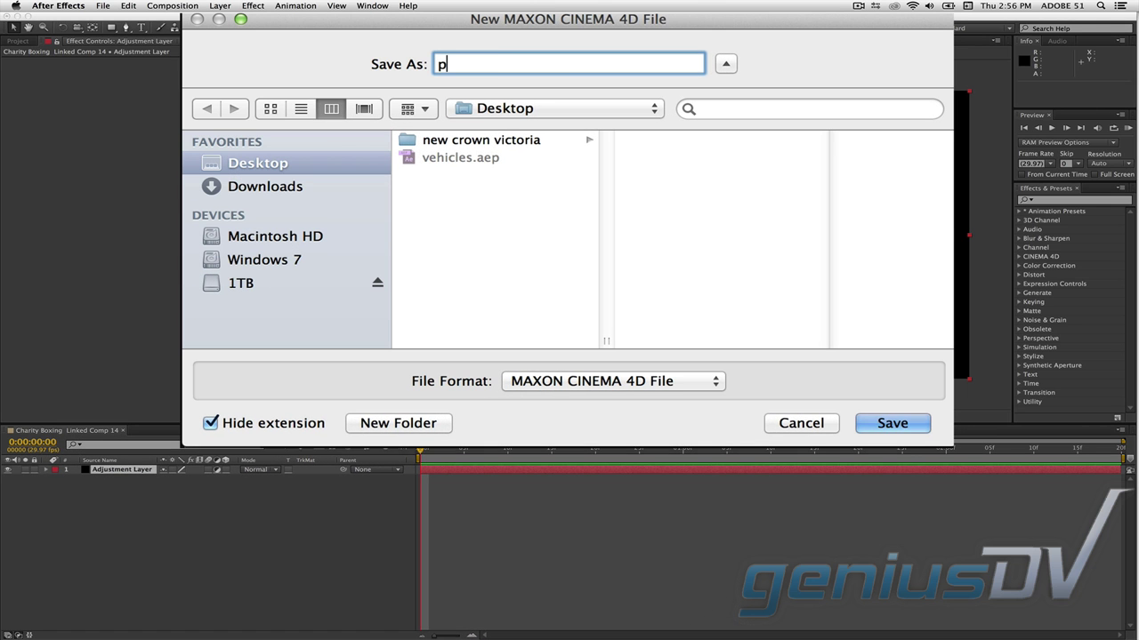
{"action": "type", "text": "olice car"}
{"action": "key", "text": "Return"}
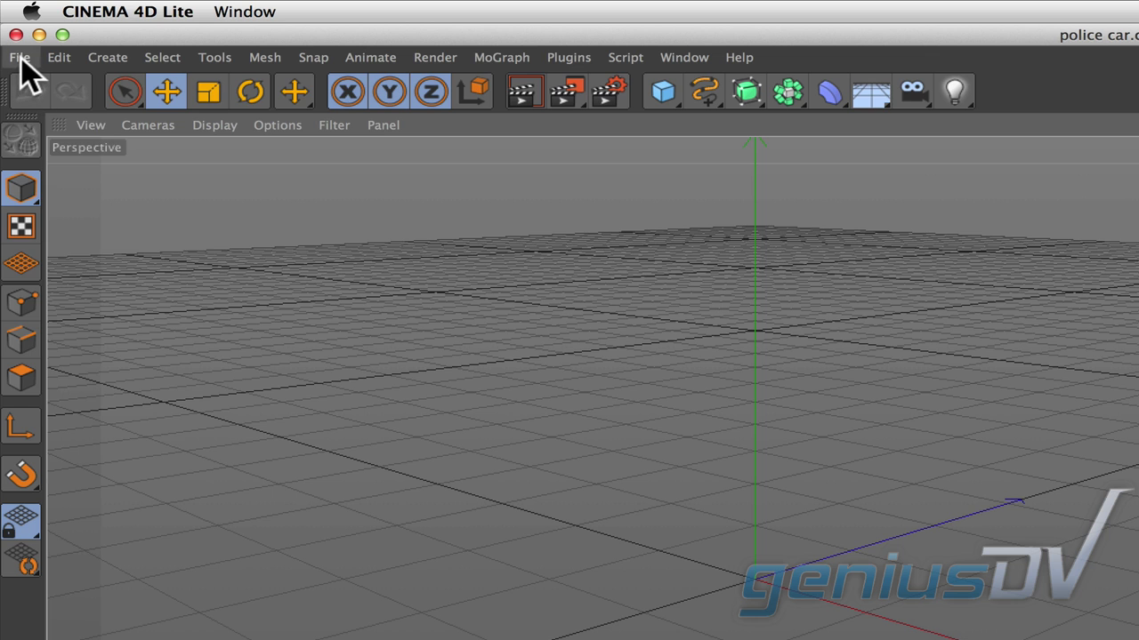
Merge new crown victoria.dae from the models folder, accepting the default COLLADA import options
{"action": "left_click", "coordinate": [20, 57]}
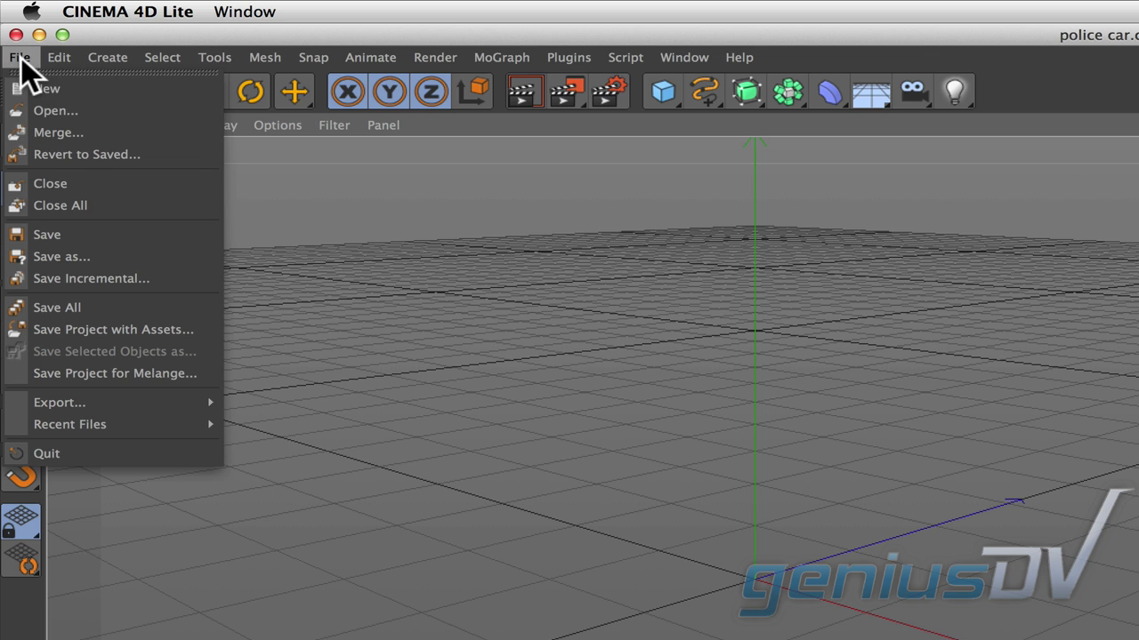
{"action": "left_click", "coordinate": [97, 135]}
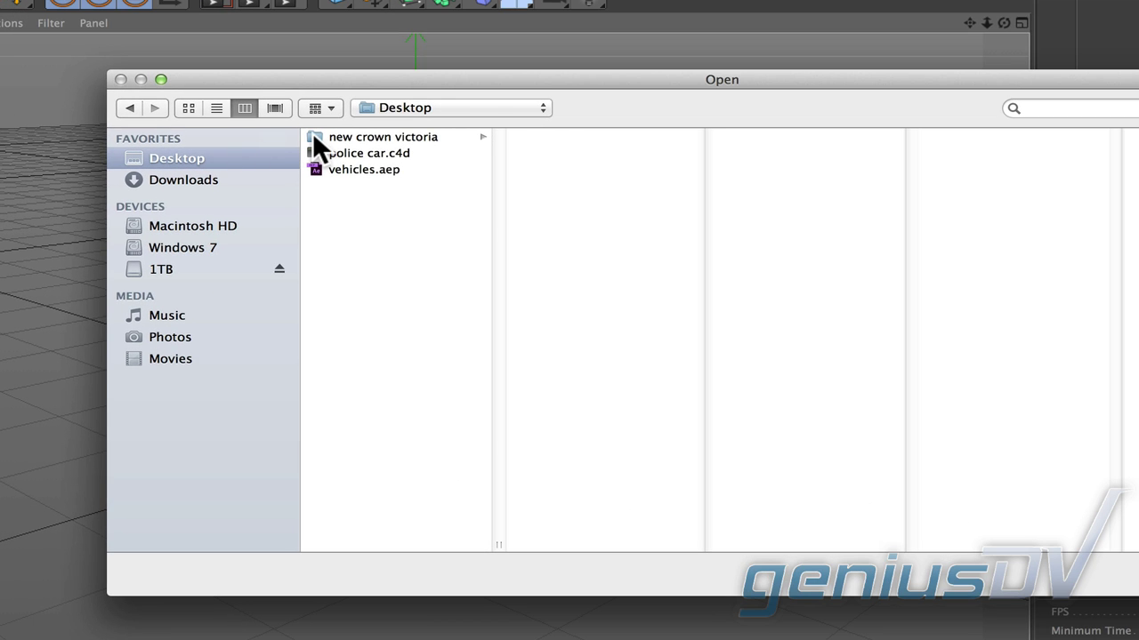
{"action": "left_click", "coordinate": [314, 138]}
{"action": "left_click", "coordinate": [525, 172]}
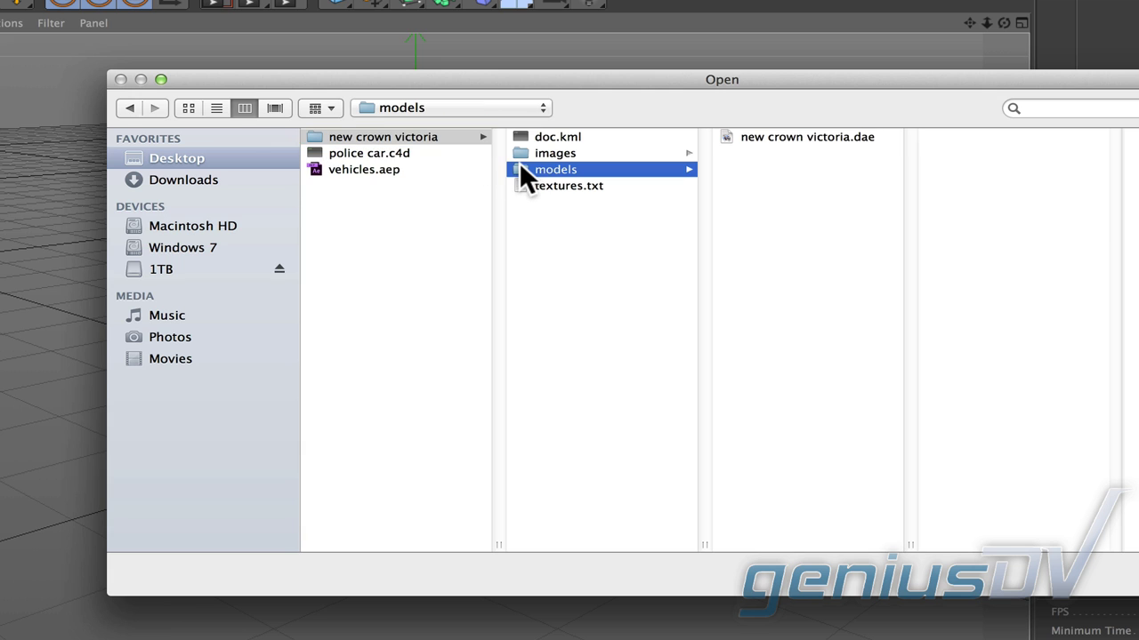
{"action": "left_click", "coordinate": [728, 132]}
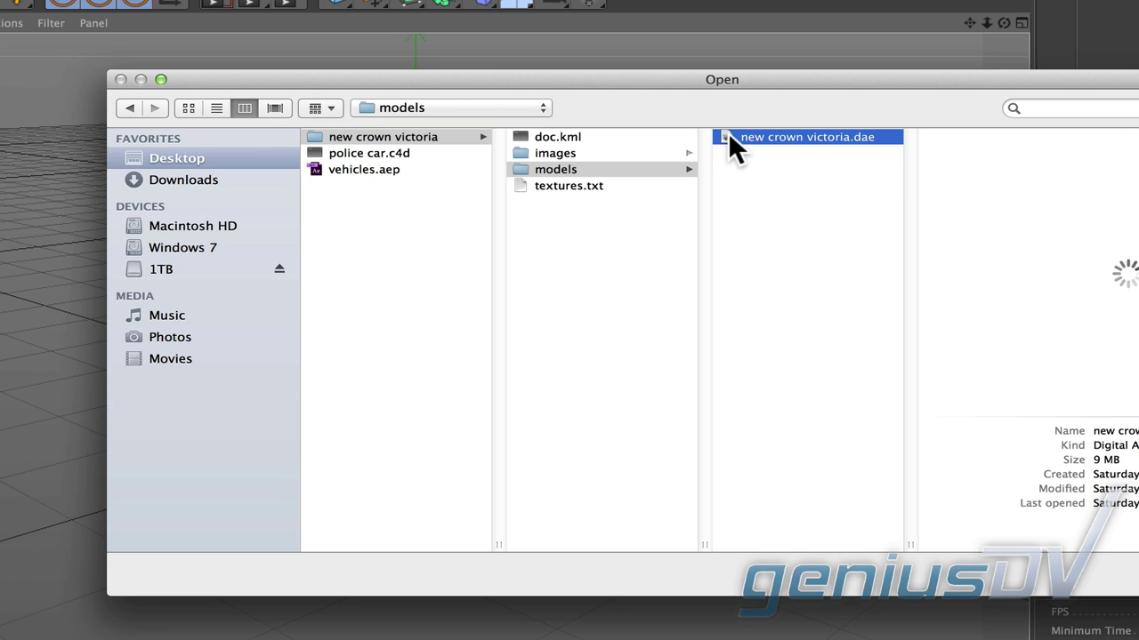
{"action": "double_click", "coordinate": [728, 133]}
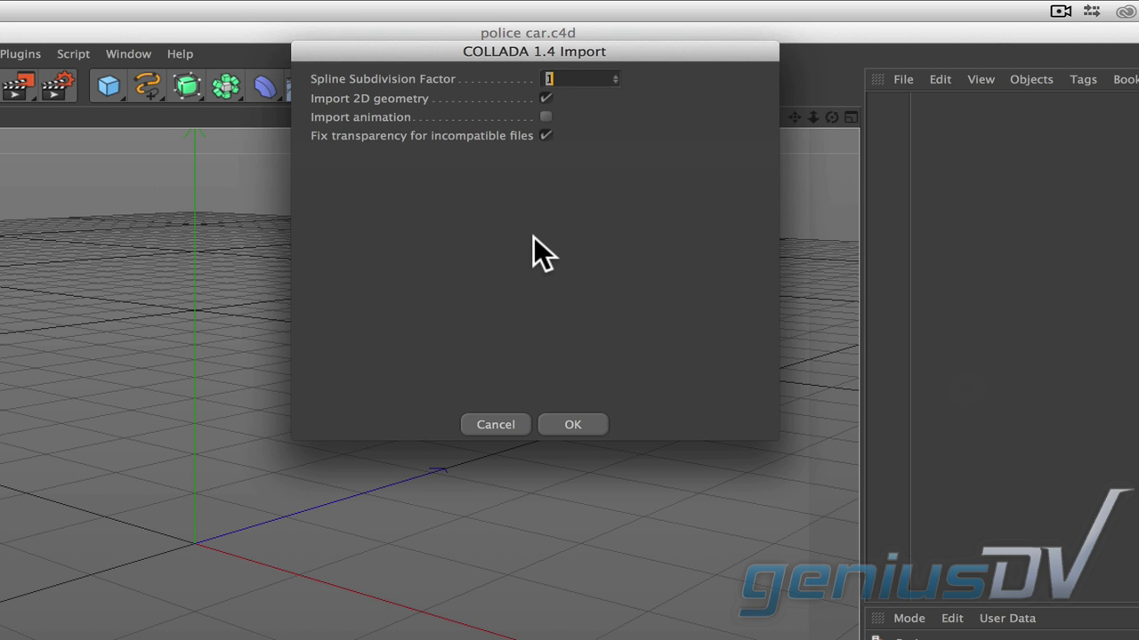
{"action": "key", "text": "Return"}
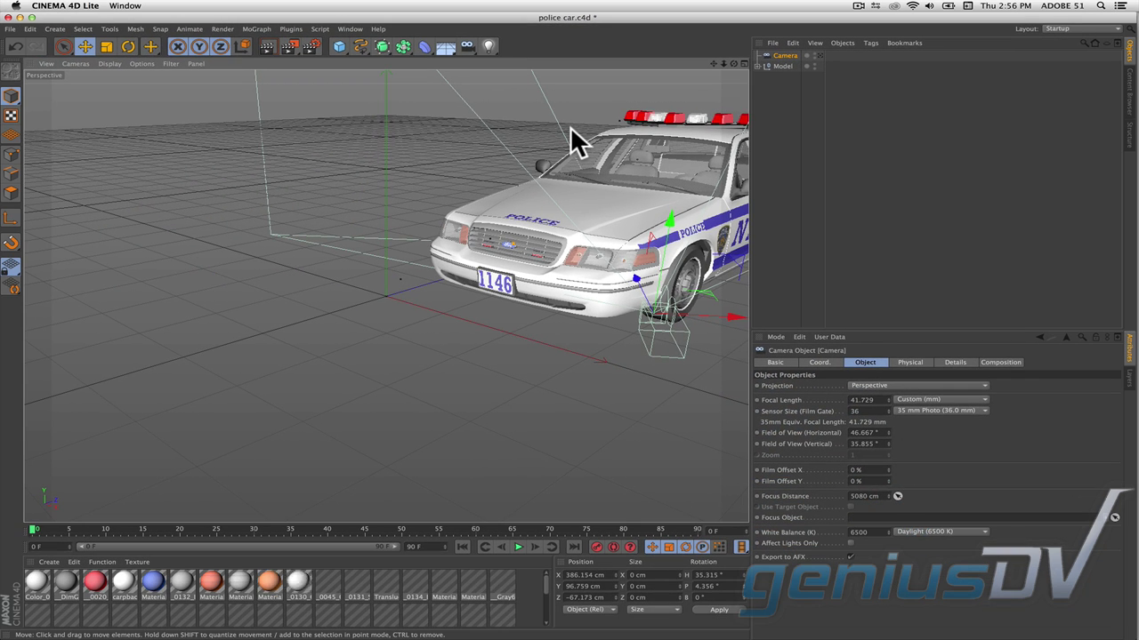
Frame and orbit the merged car, save the police car scene, and return to After Effects
{"action": "key", "text": "h"}
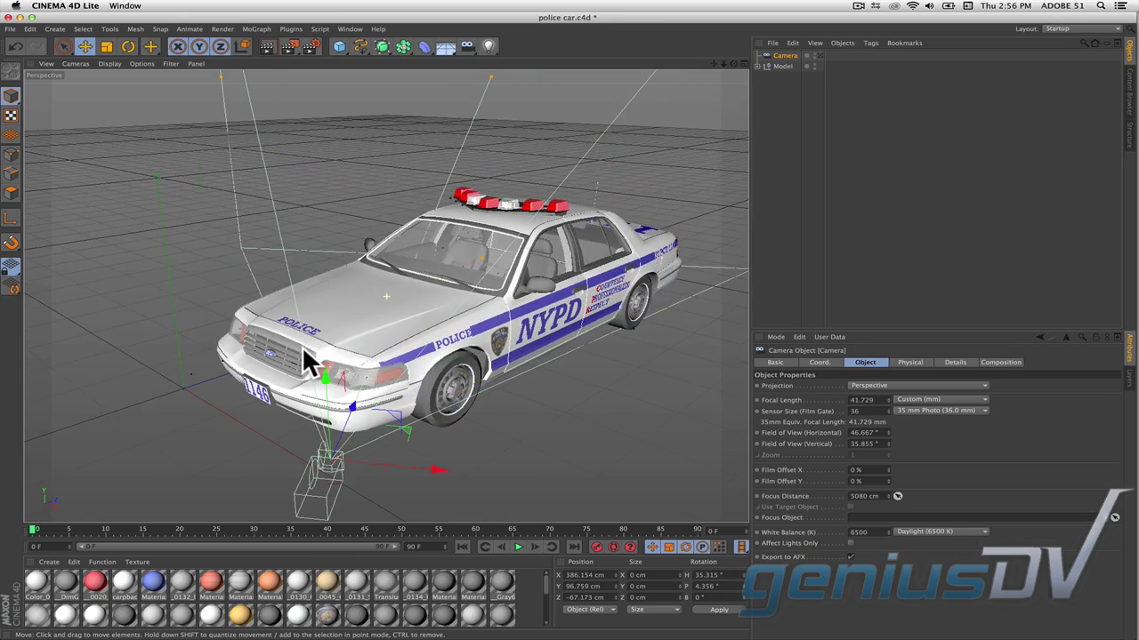
{"action": "left_click_drag", "start_coordinate": [302, 345], "coordinate": [581, 314]}
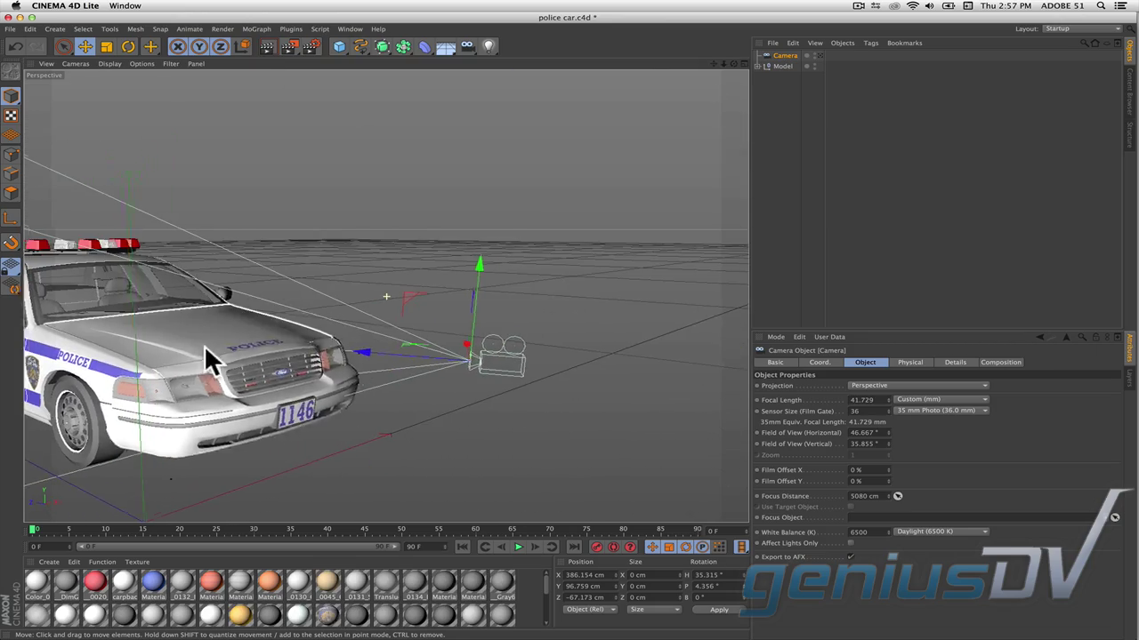
{"action": "left_click_drag", "start_coordinate": [204, 356], "coordinate": [434, 360]}
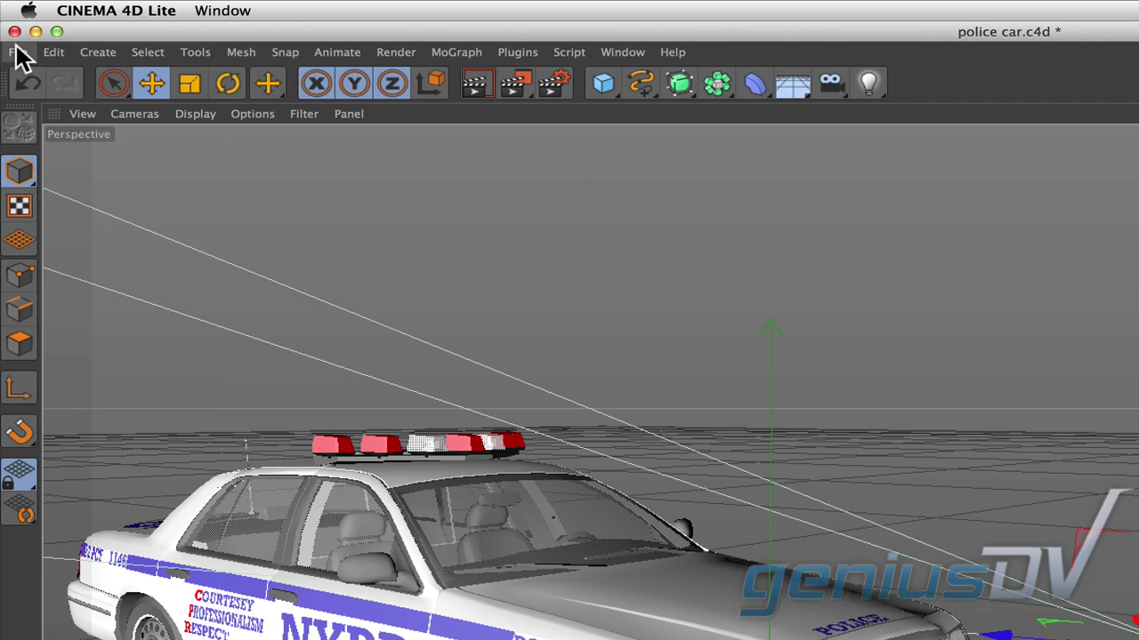
{"action": "left_click", "coordinate": [11, 28]}
{"action": "left_click", "coordinate": [79, 214]}
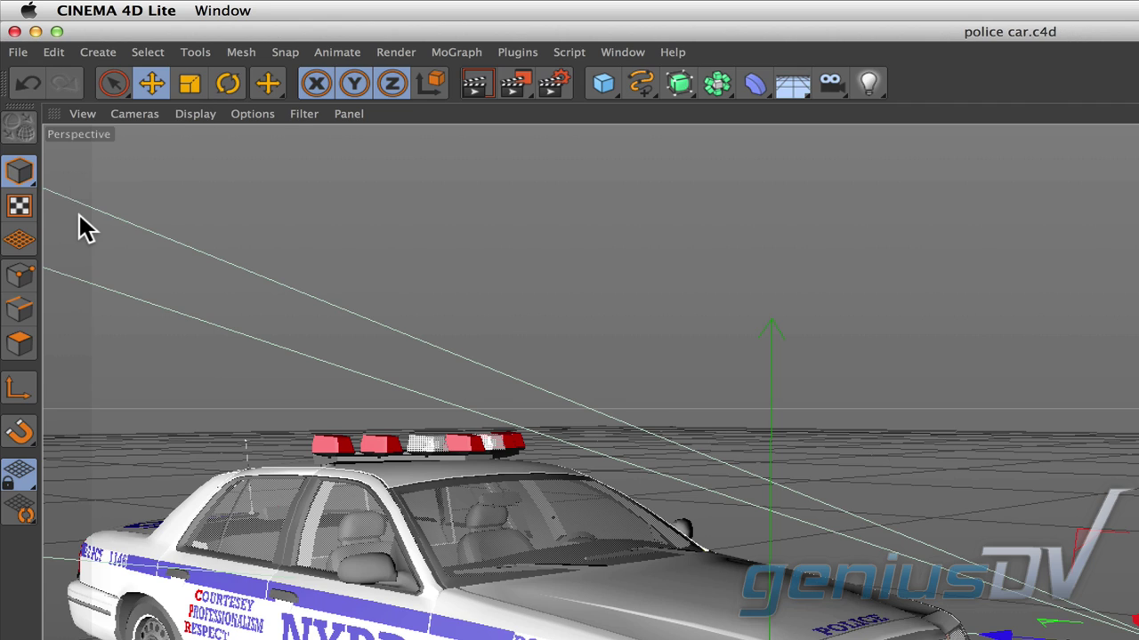
{"action": "key", "text": "super+Tab"}
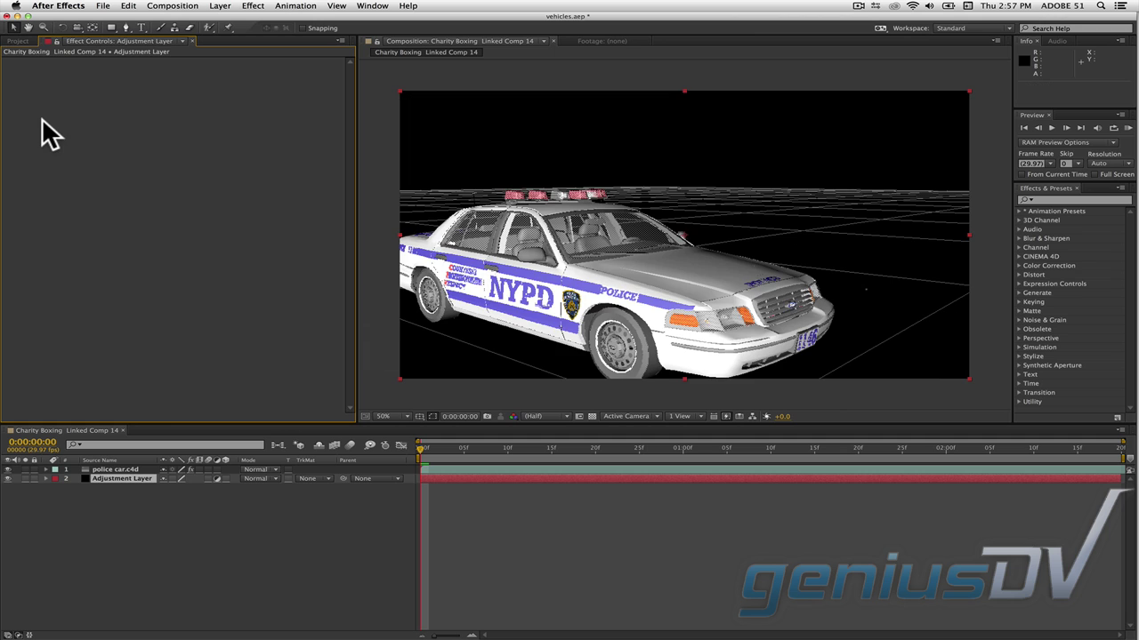
Set the police car.c4d layer's Cineware renderer to Standard (Final)
{"action": "left_click", "coordinate": [475, 468]}
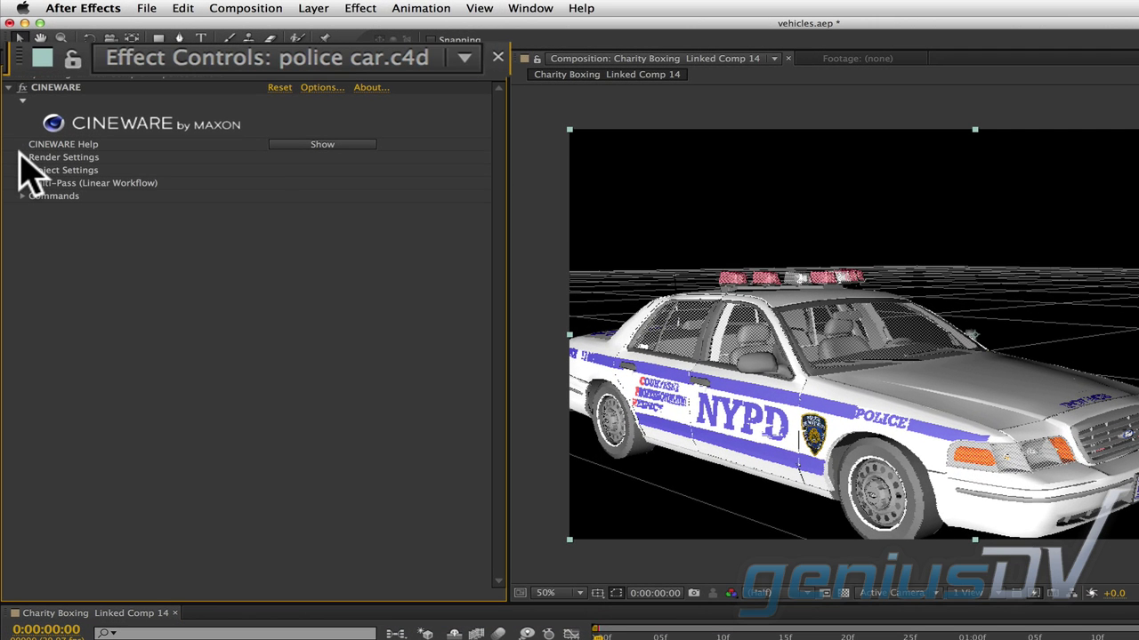
{"action": "left_click", "coordinate": [21, 157]}
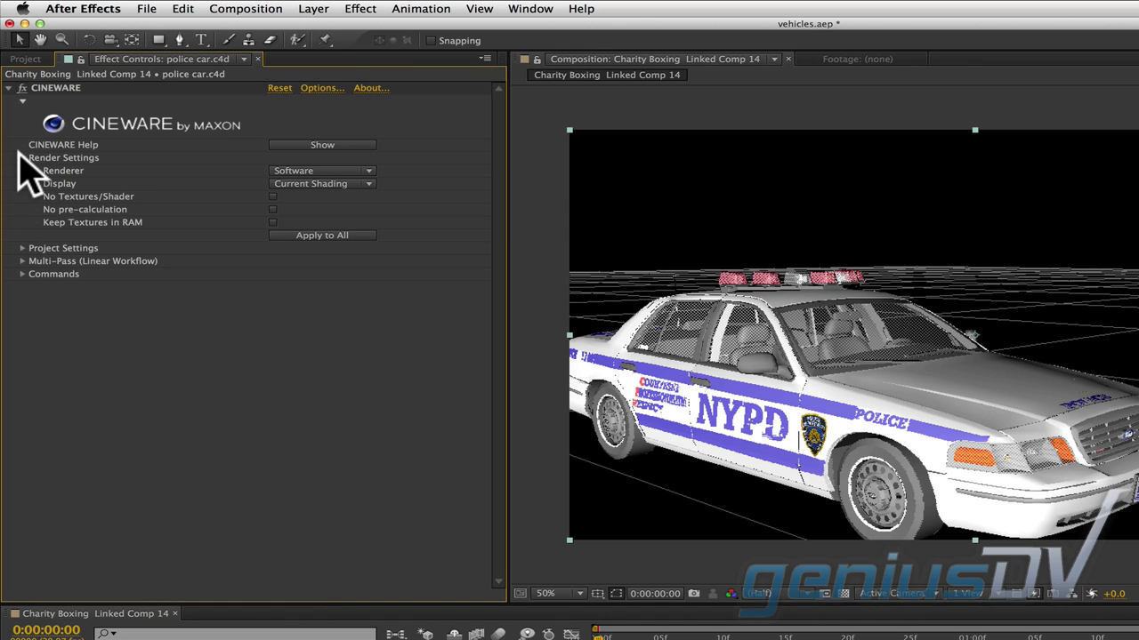
{"action": "left_click", "coordinate": [363, 171]}
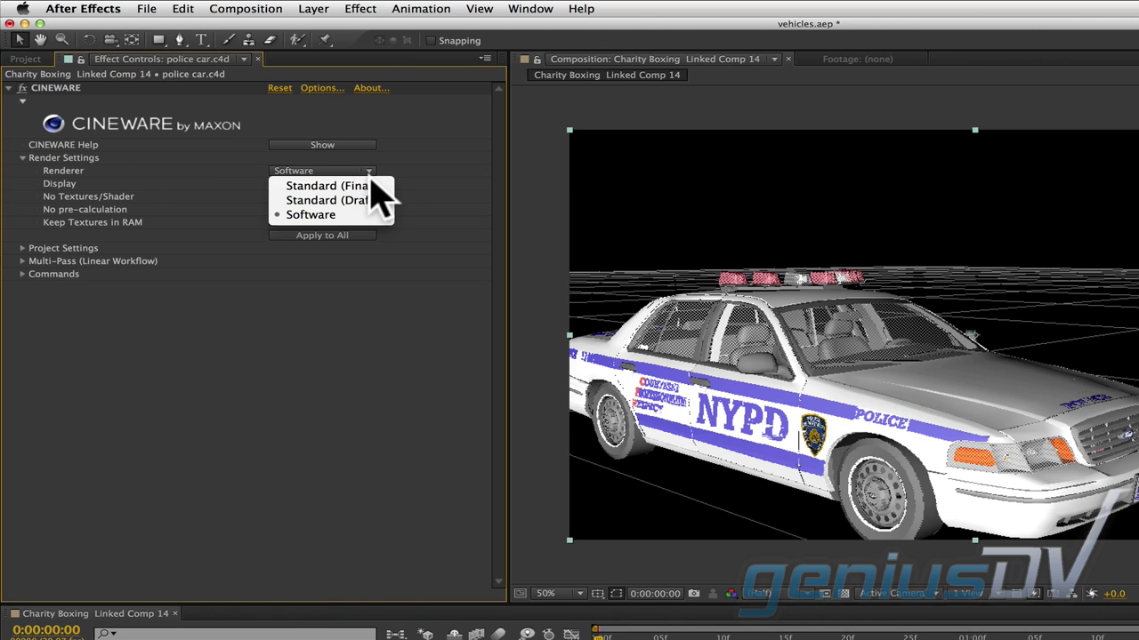
{"action": "left_click", "coordinate": [377, 186]}
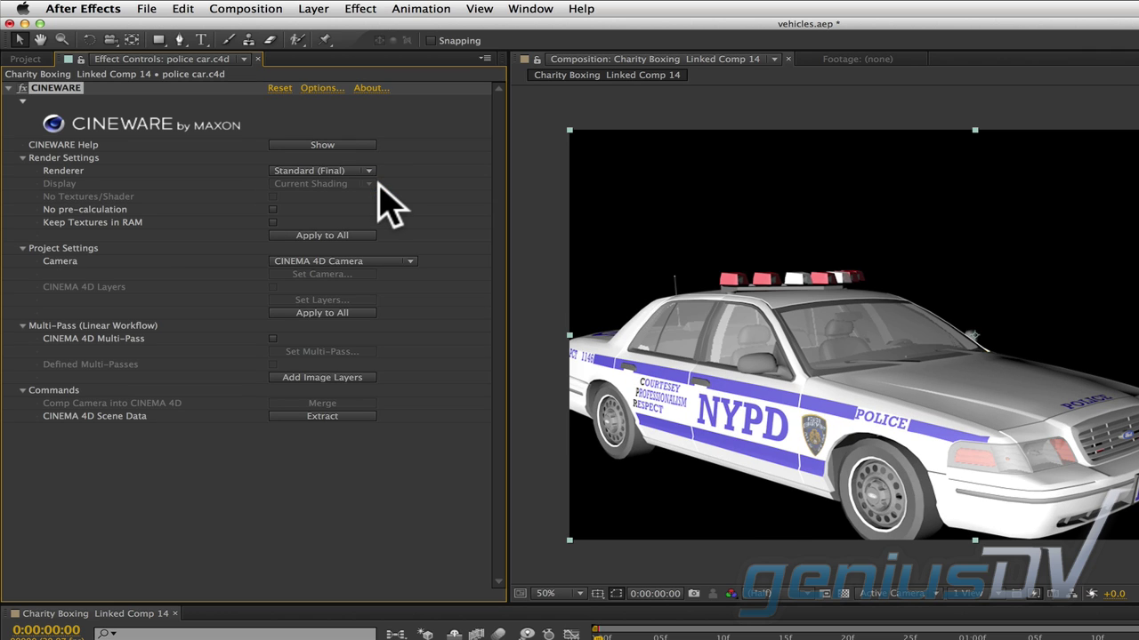
Save the vehicles project and switch back to Premiere Pro
{"action": "left_click", "coordinate": [147, 9]}
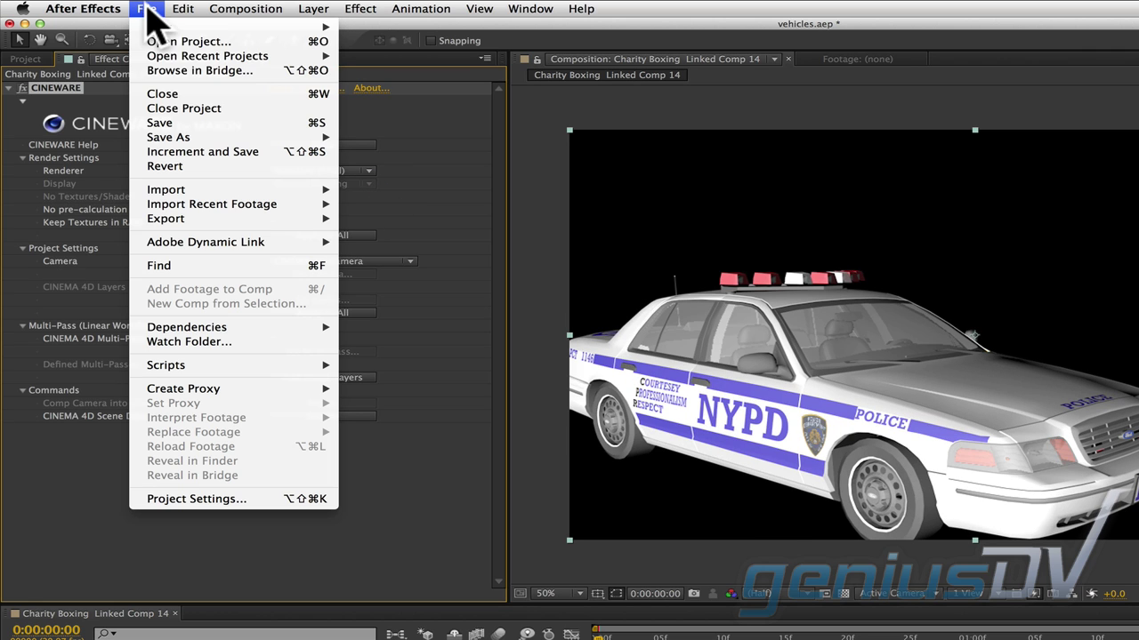
{"action": "left_click", "coordinate": [207, 121]}
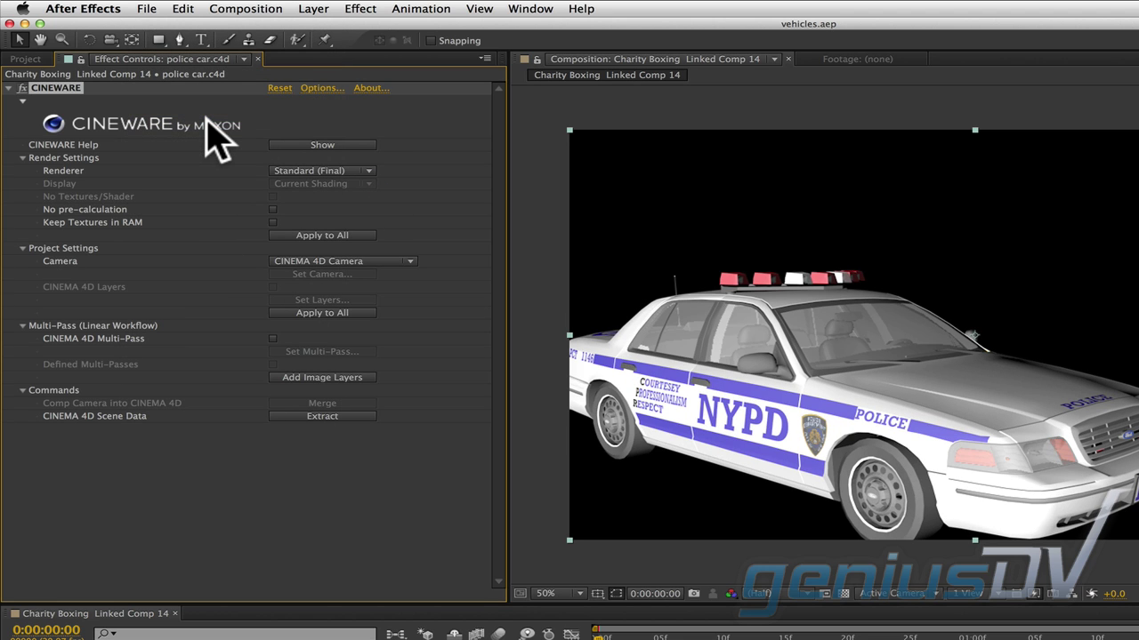
{"action": "key", "text": "super+Tab"}
{"action": "key", "text": "super+Tab"}
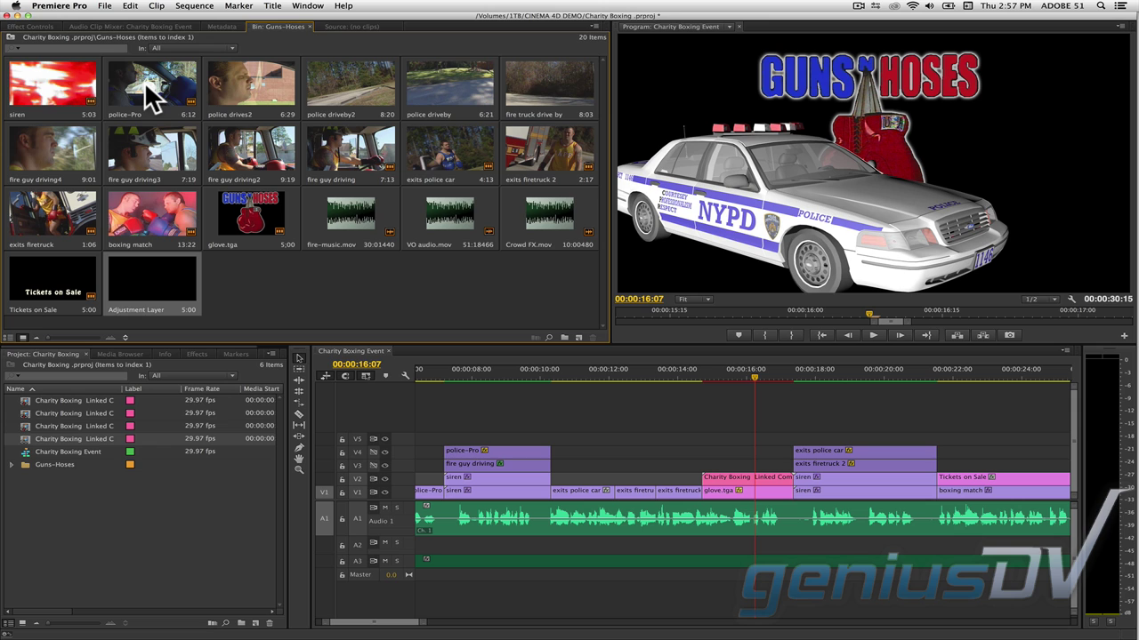
Shrink the NYPD car clip and move it lower left, uncovering the Guns N Hoses boxing gloves
{"action": "left_click", "coordinate": [763, 201]}
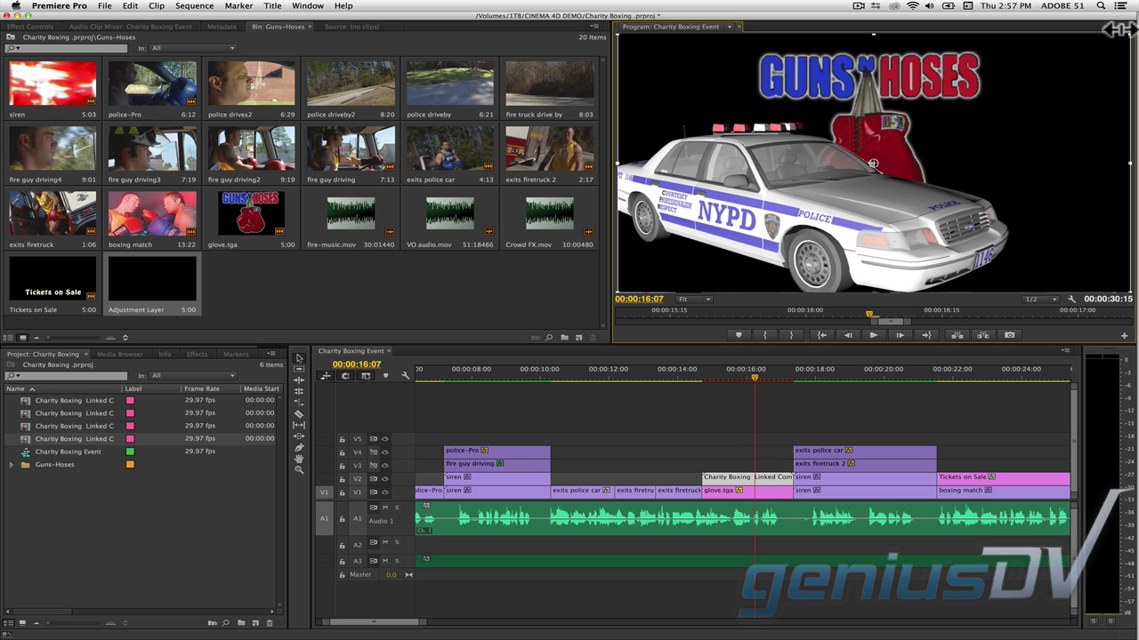
{"action": "left_click_drag", "start_coordinate": [1119, 28], "coordinate": [1059, 69]}
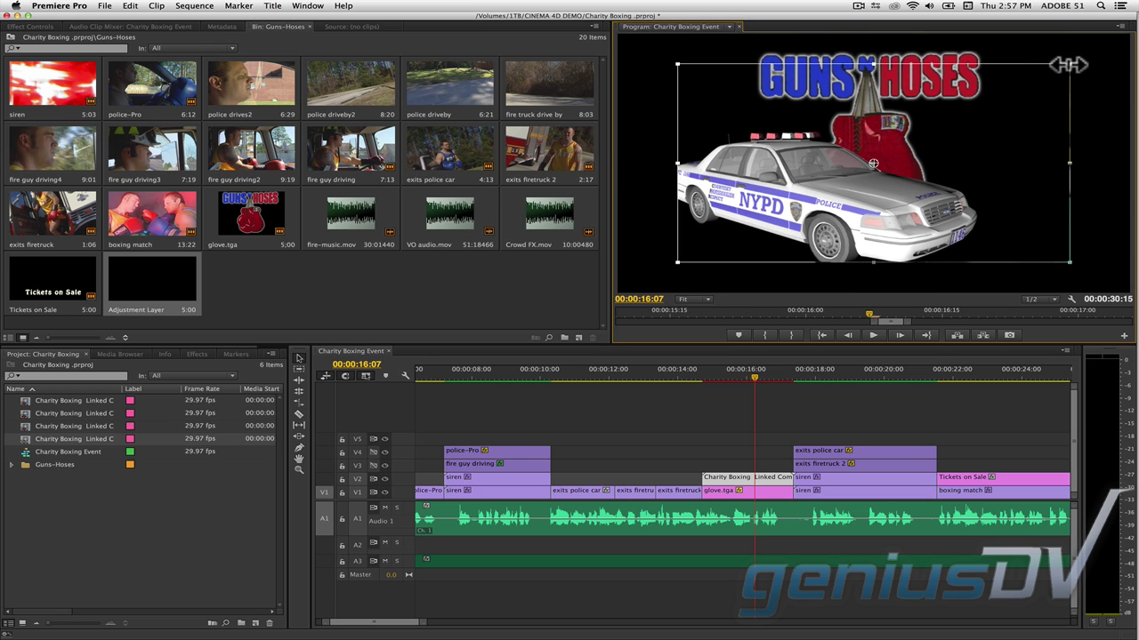
{"action": "left_click_drag", "start_coordinate": [1059, 69], "coordinate": [1044, 76]}
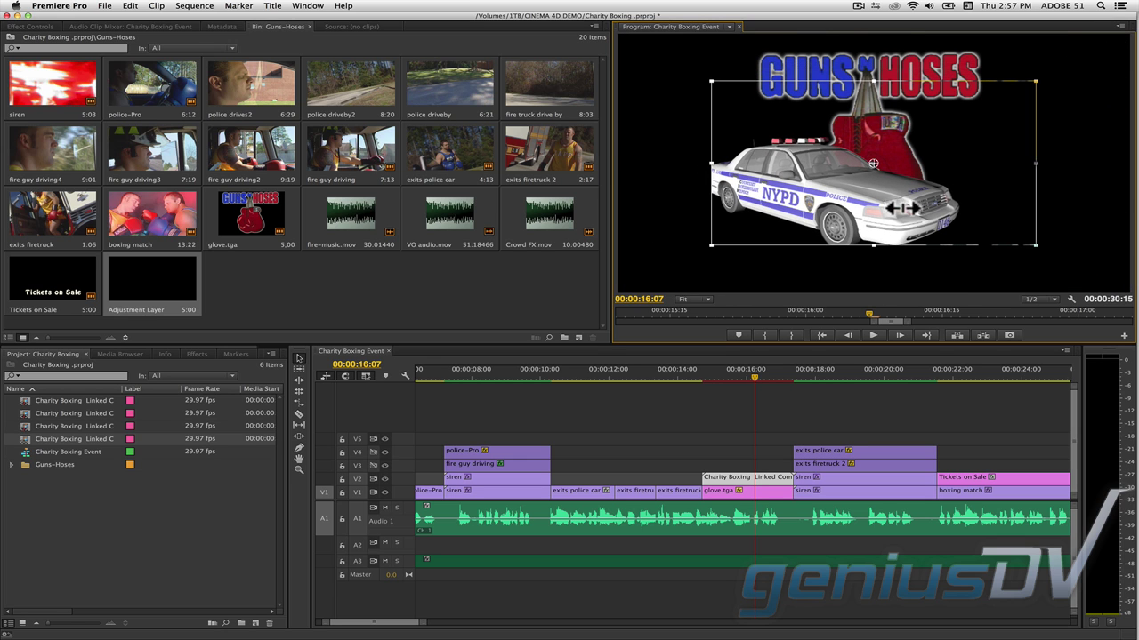
{"action": "left_click_drag", "start_coordinate": [851, 231], "coordinate": [812, 249]}
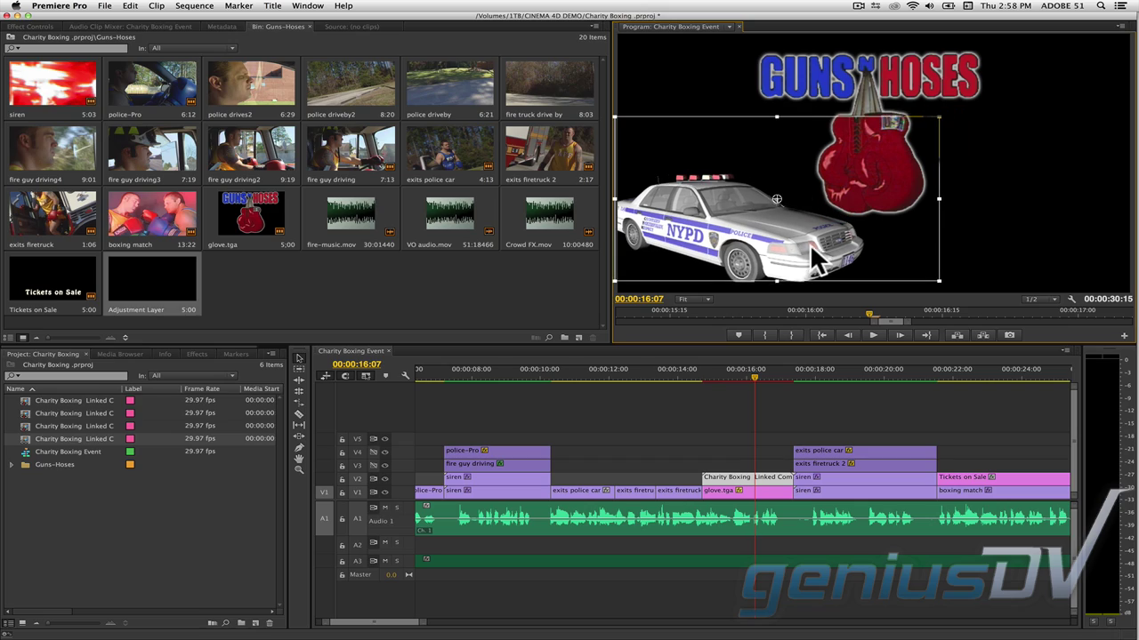